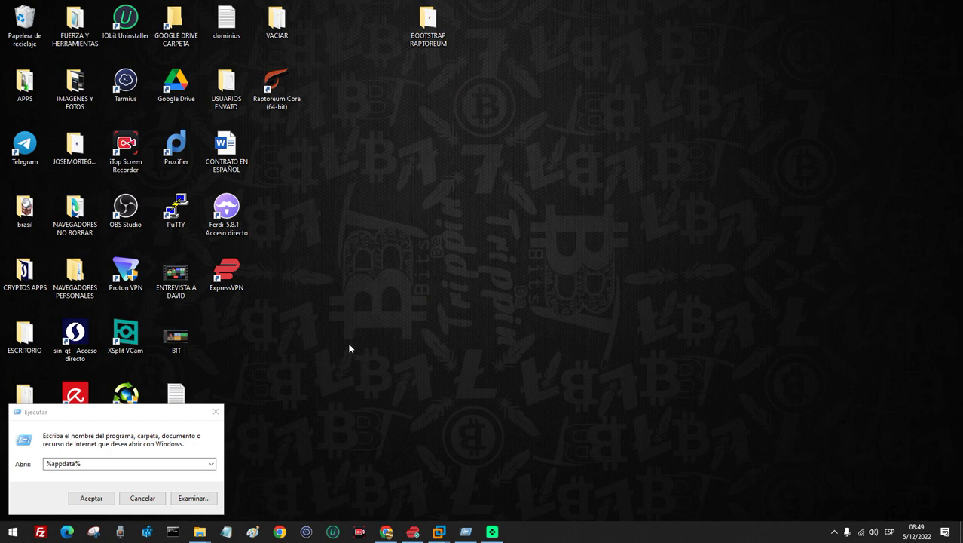
Open the %appdata% location and view the contents of the RaptoreumCore data folder inside Roaming
click(137, 463)
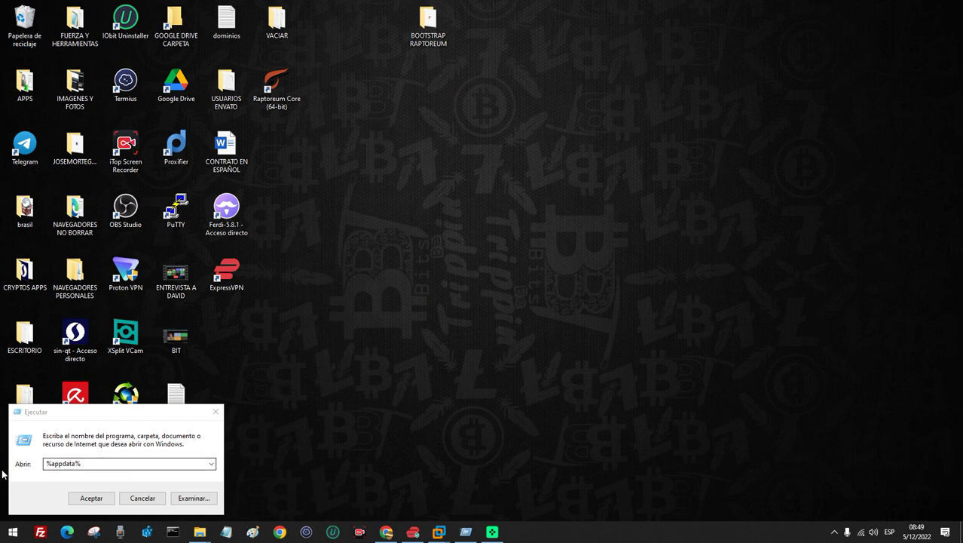
click(88, 463)
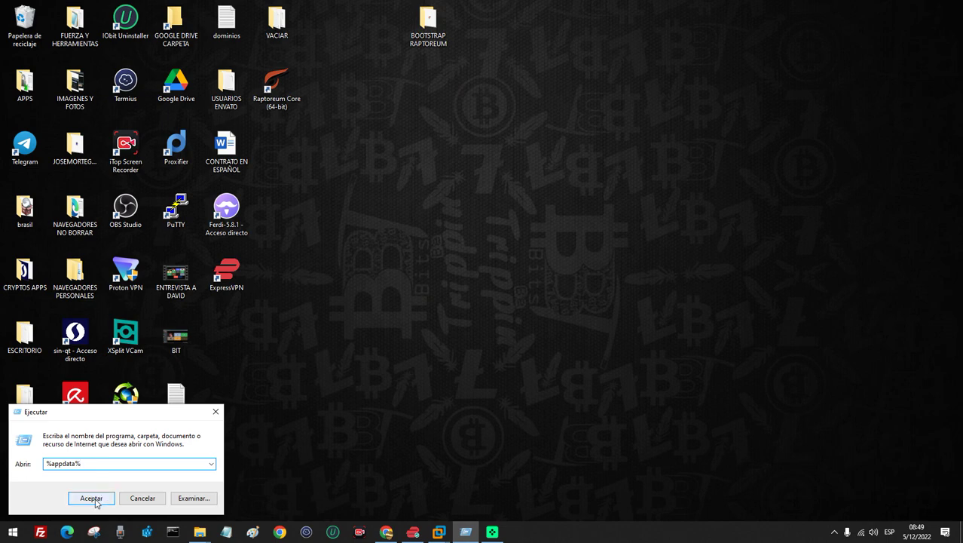
click(91, 498)
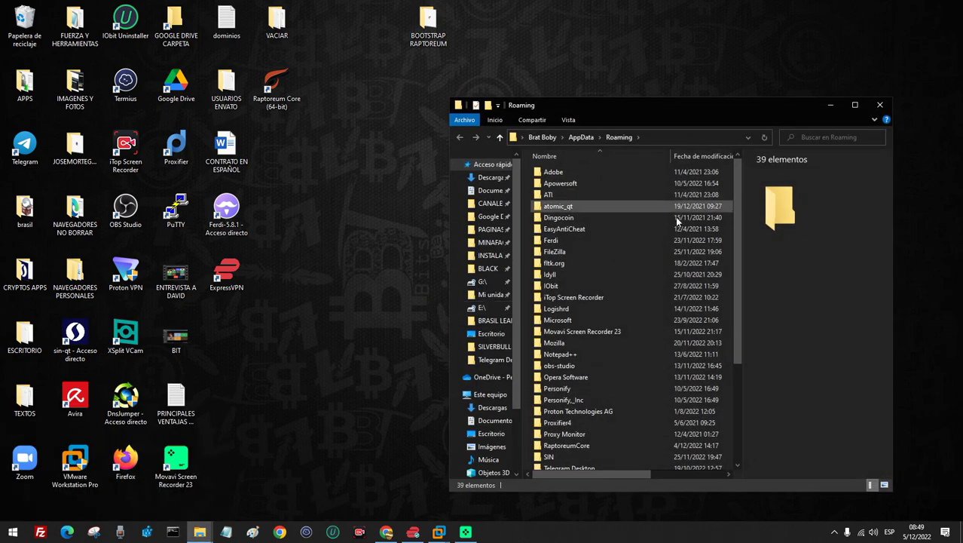
scroll(587, 275, down, 4)
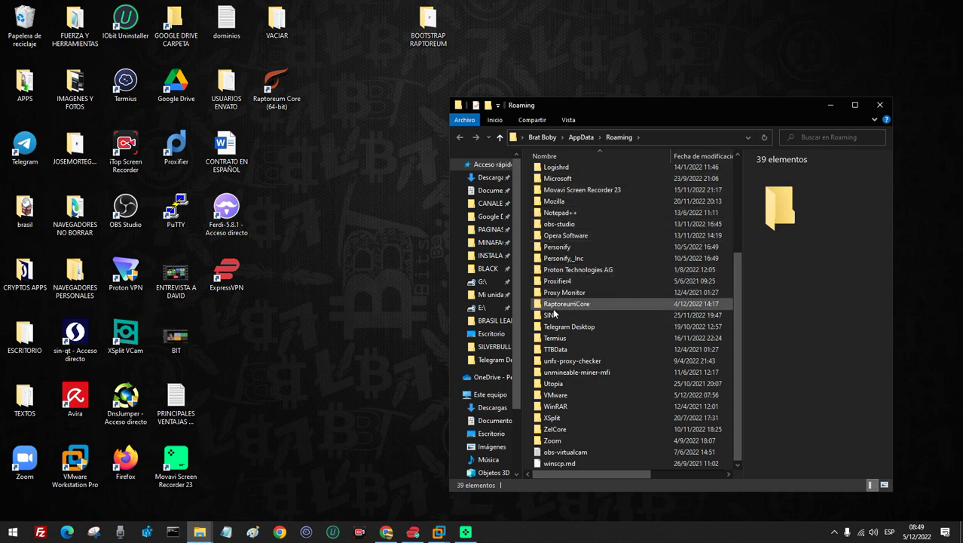
mouse_move(567, 307)
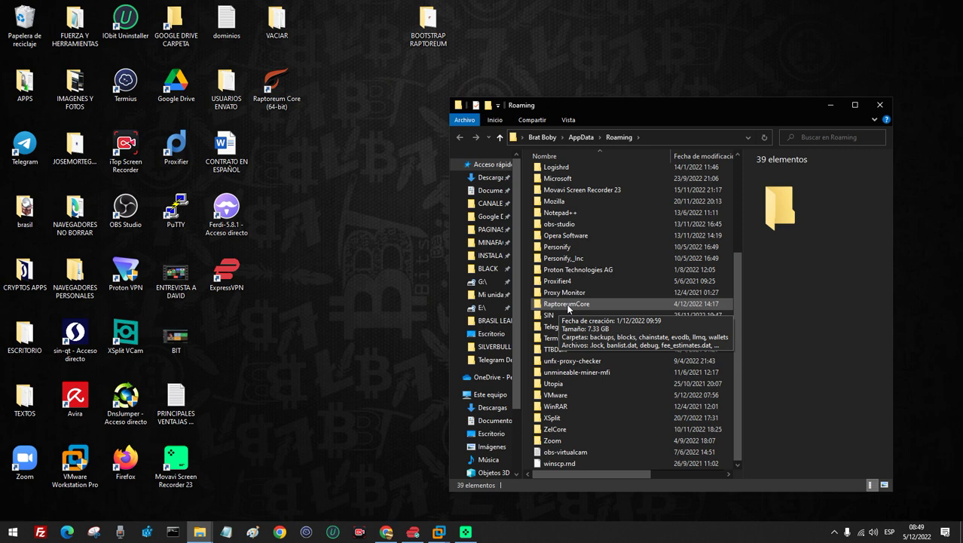
double_click(568, 304)
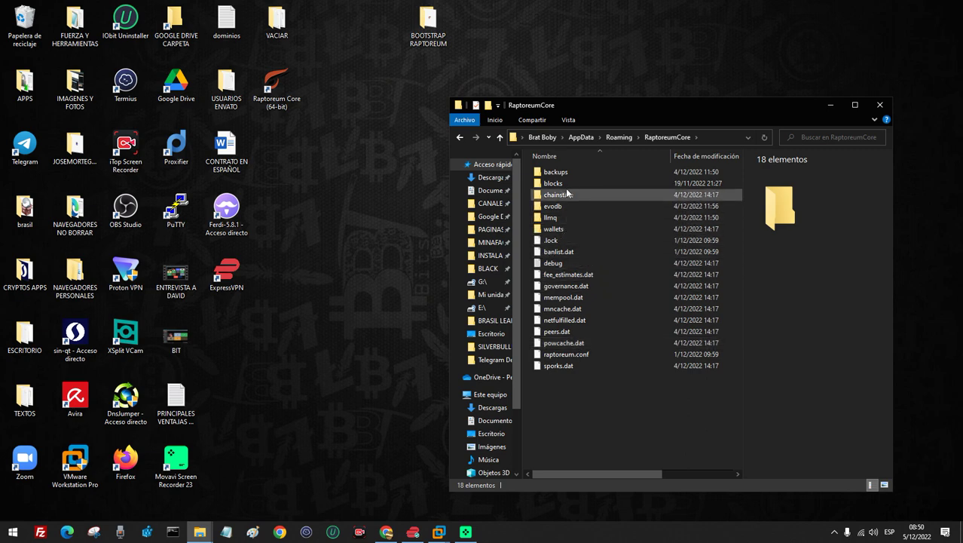
mouse_move(555, 233)
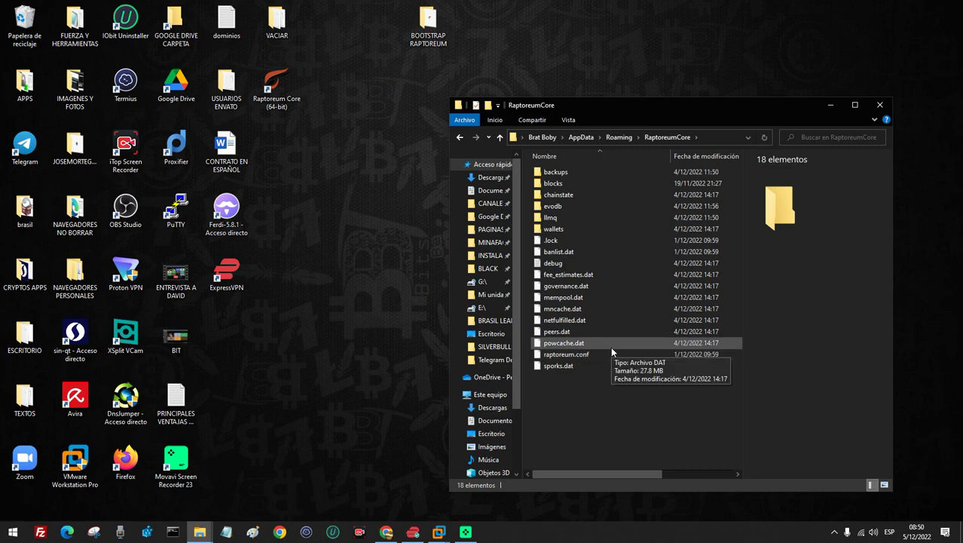
click(830, 106)
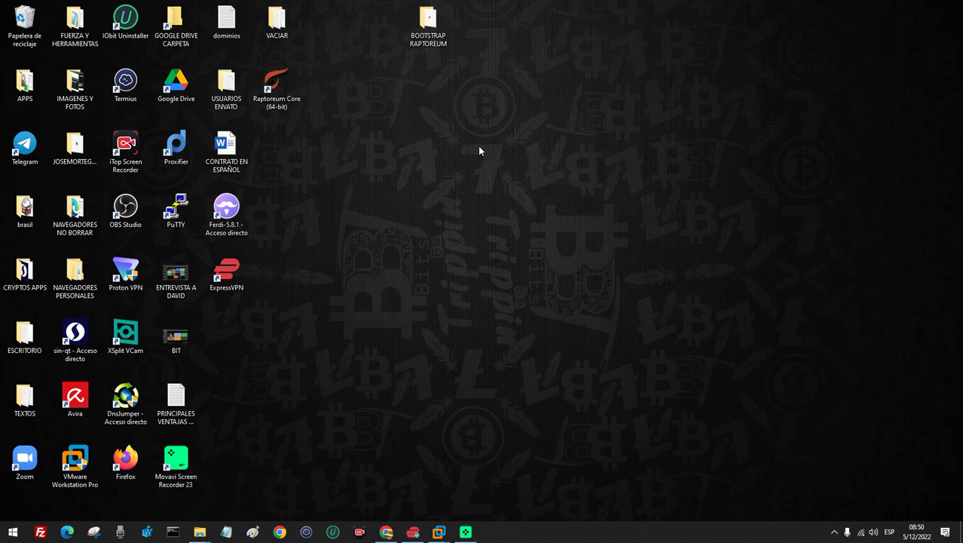
Open the file location of the Raptoreum Core desktop shortcut and go up to the Program Files folder
click(286, 101)
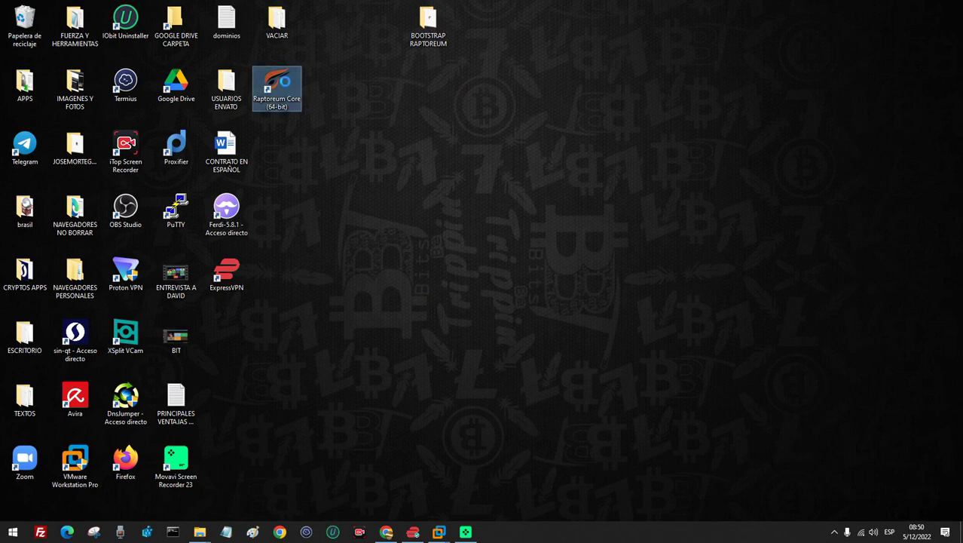
right_click(286, 85)
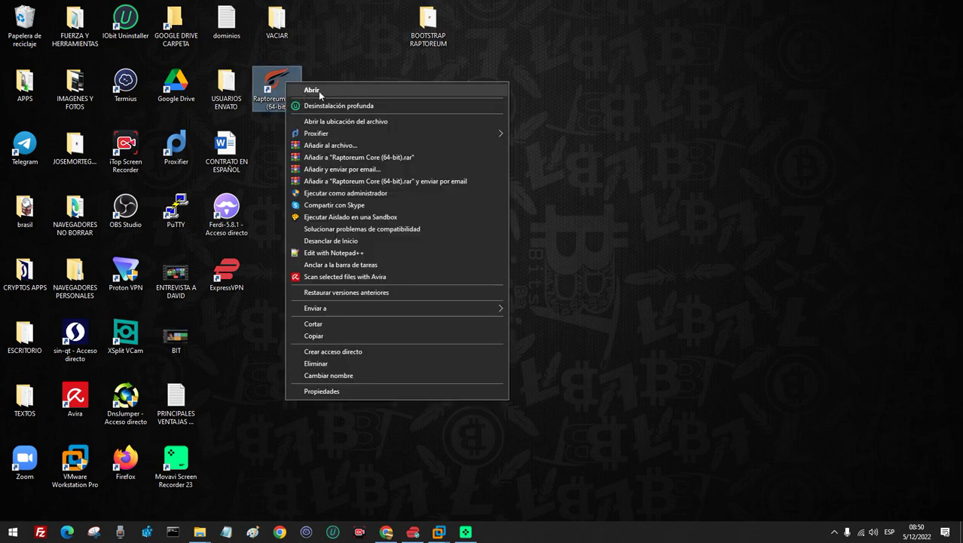
click(336, 122)
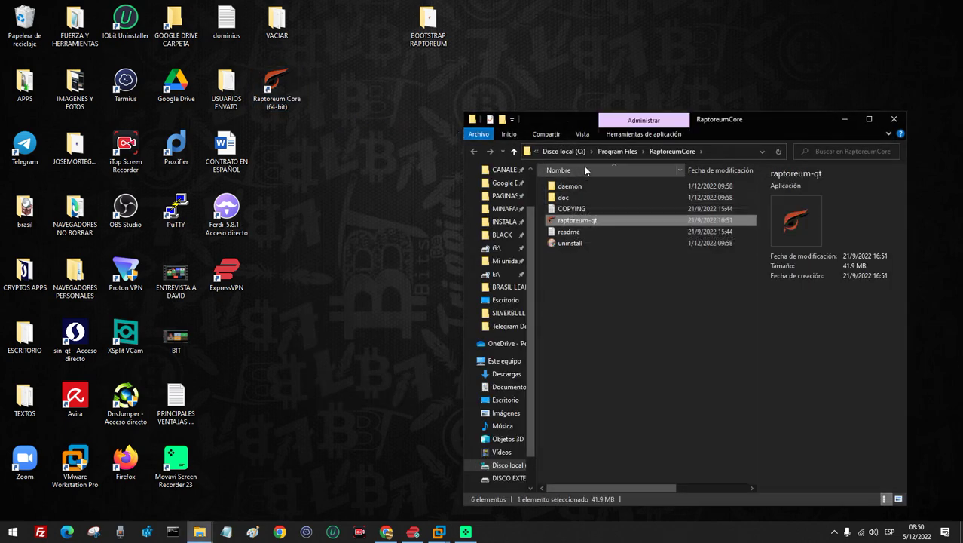
click(620, 151)
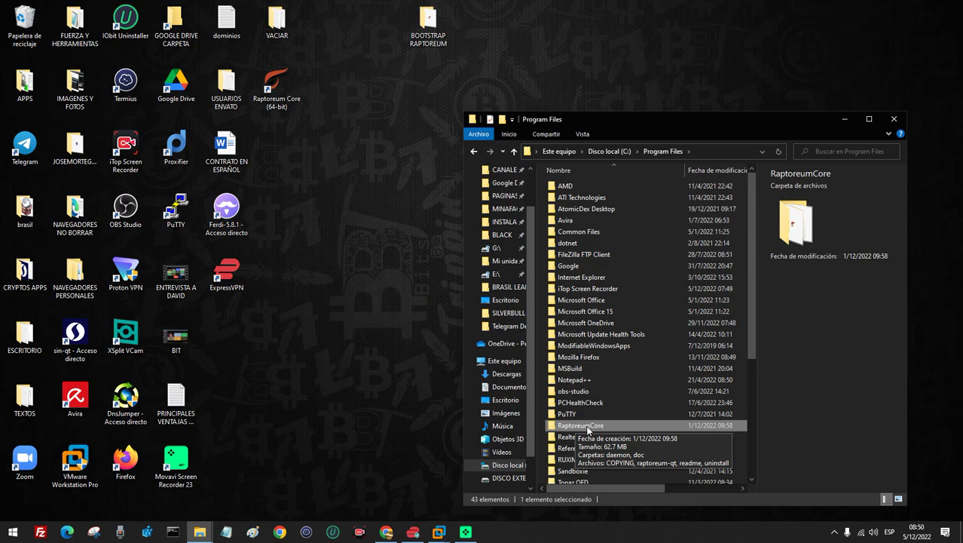
Return to the AppData folder window, locate the RaptoreumCore folder in Roaming, and minimize both File Explorer windows
click(199, 531)
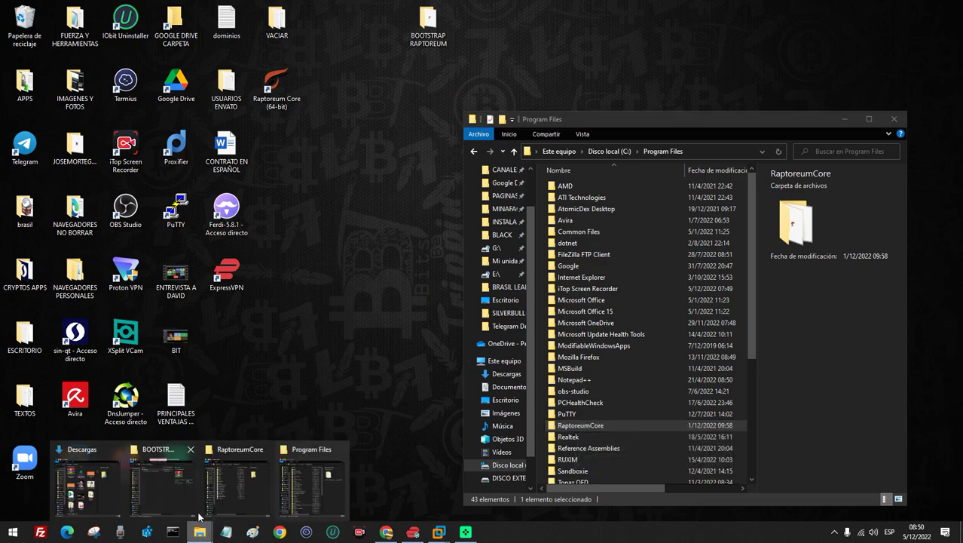
click(257, 474)
click(619, 138)
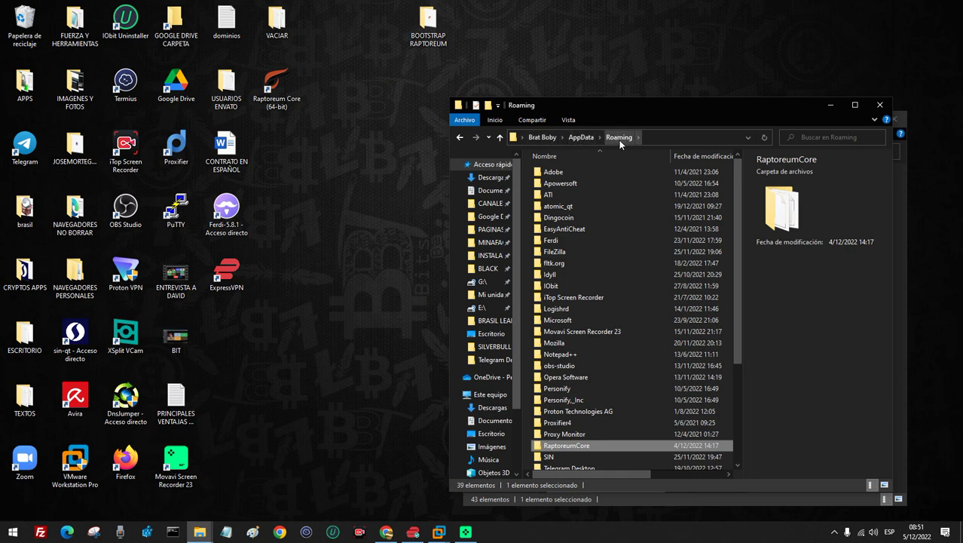
click(556, 445)
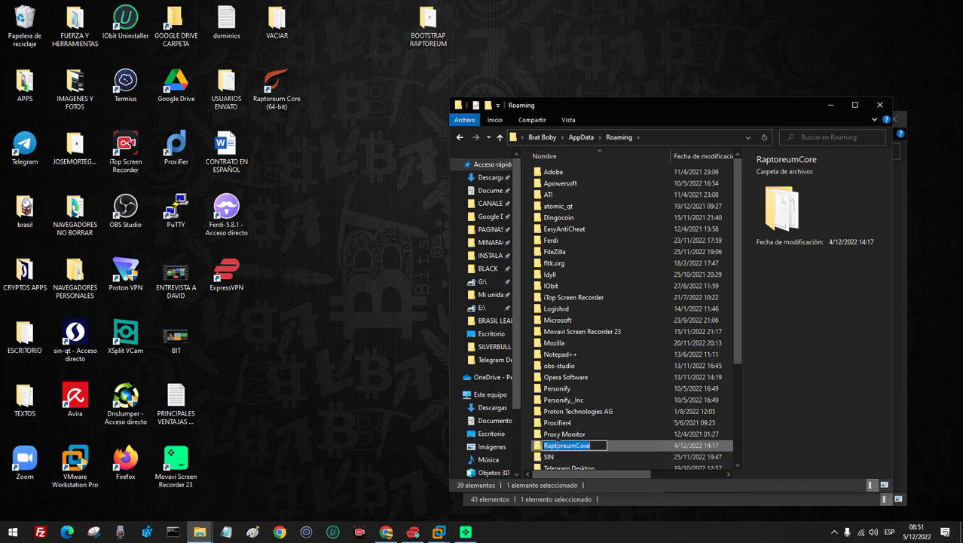
click(620, 446)
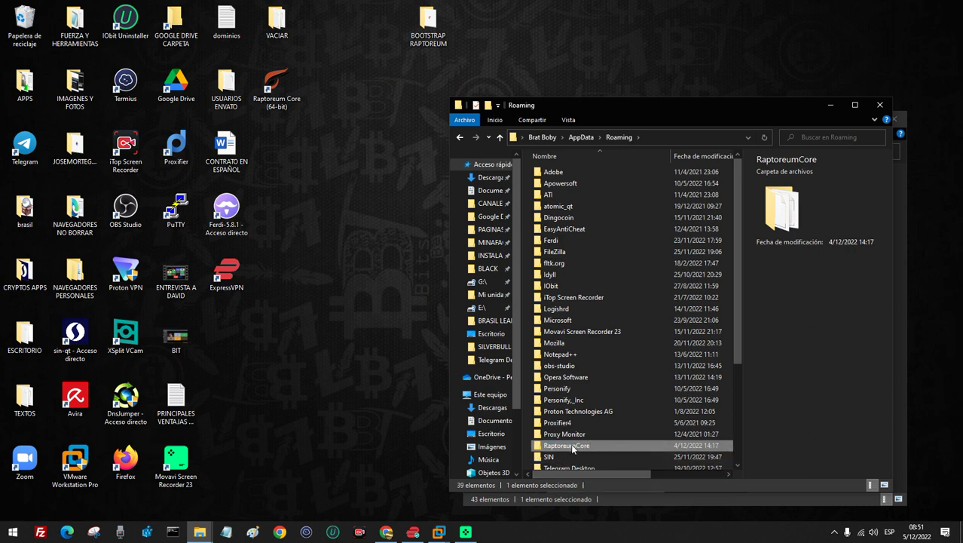
click(834, 108)
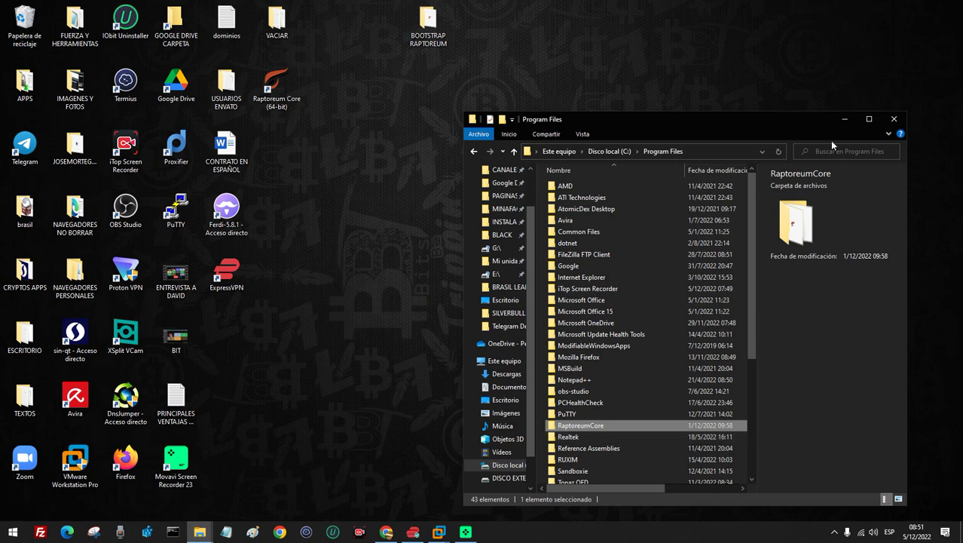
click(843, 119)
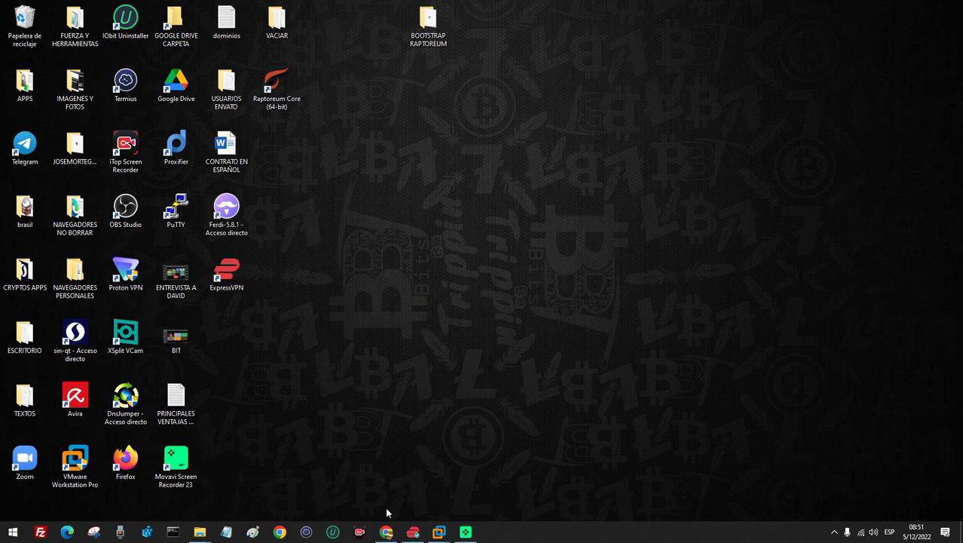
Switch to Chrome and open the Raptor3um/raptoreum releases page on GitHub at the latest release's assets
mouse_move(386, 532)
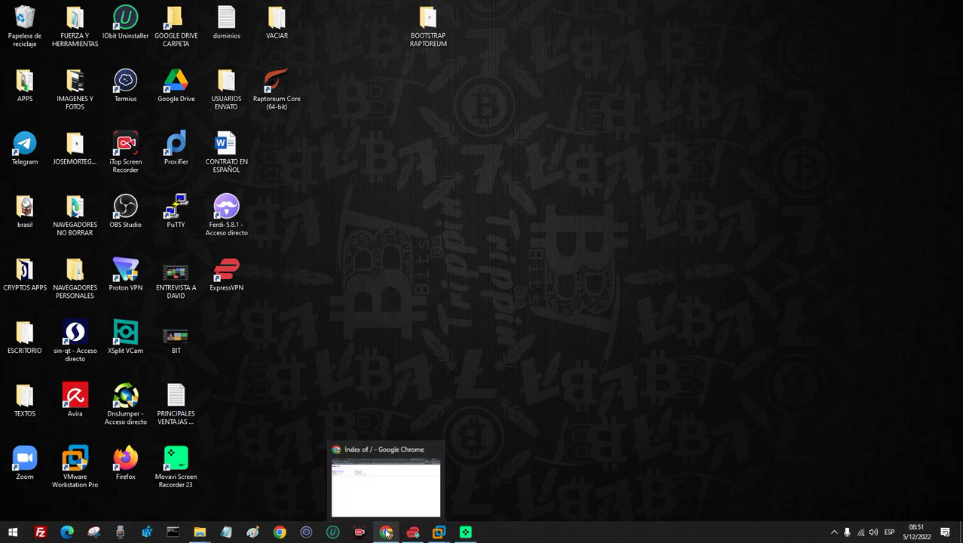
click(386, 532)
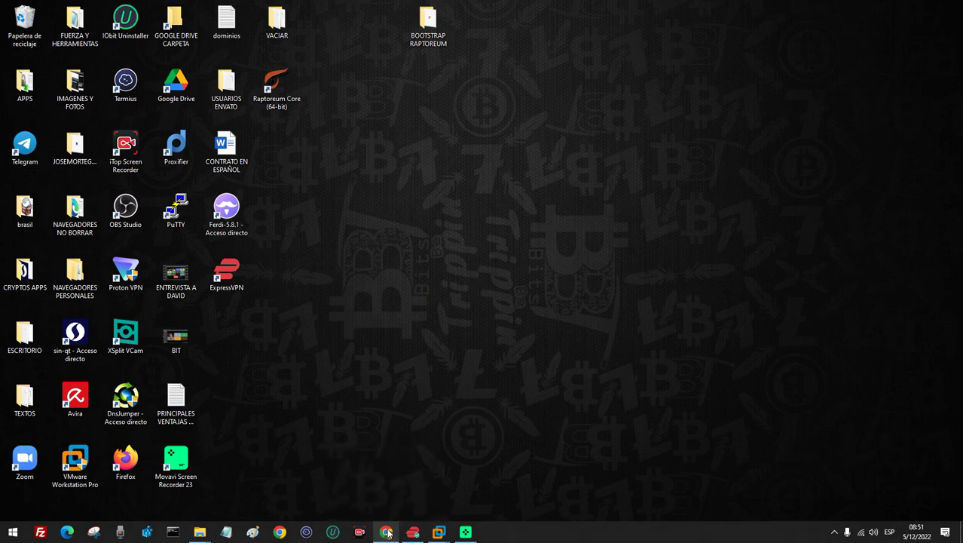
click(607, 8)
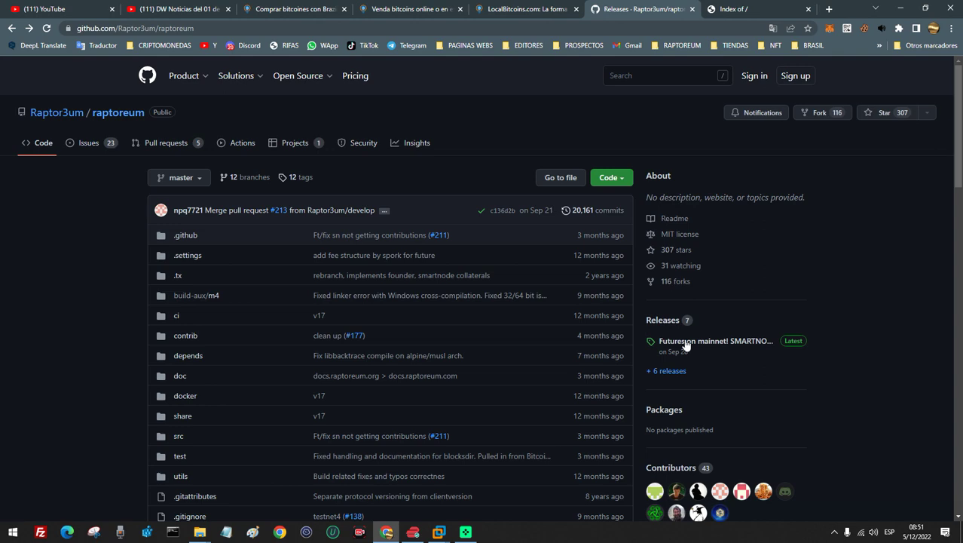
click(675, 372)
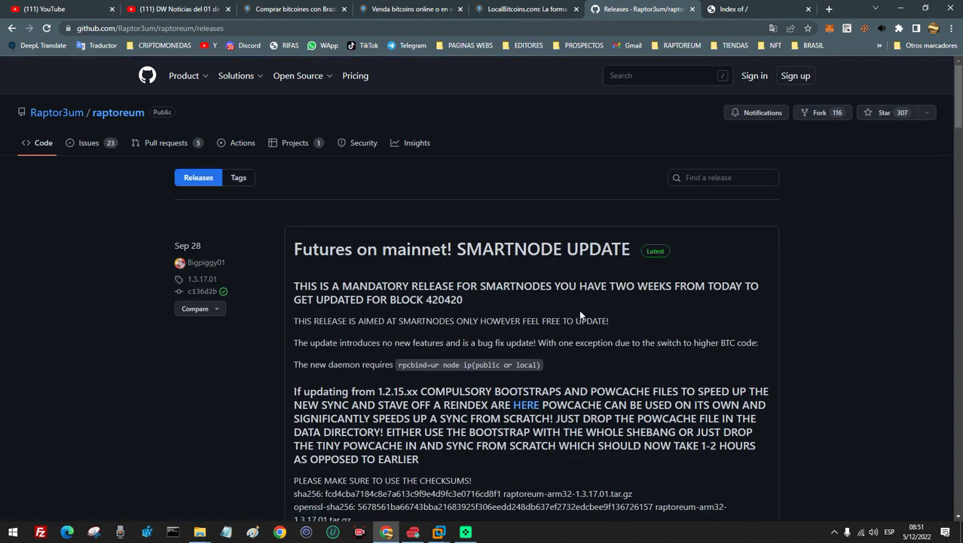
scroll(580, 313, down, 2)
scroll(576, 313, down, 6)
scroll(413, 248, up, 1)
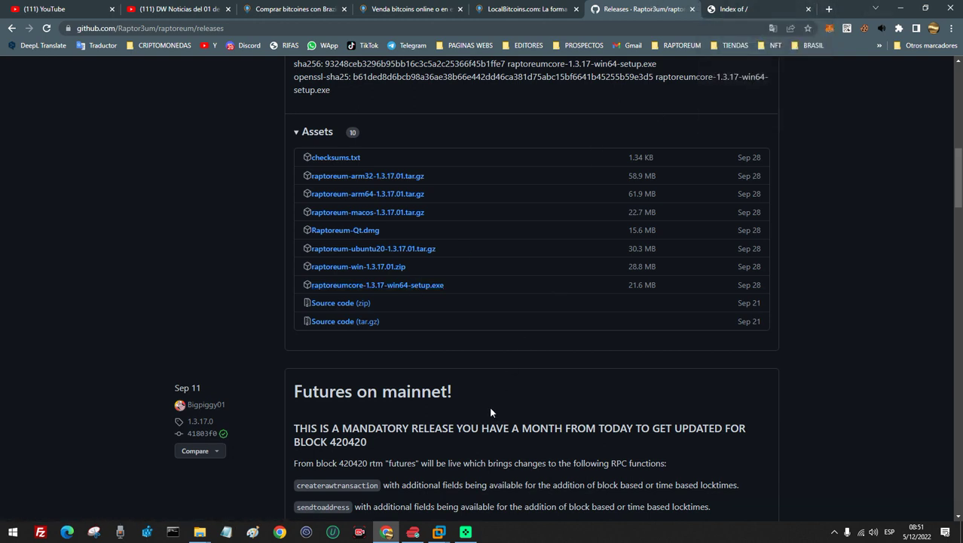
Check the raptoreumcore-1.3.17-win64-setup installer in the BOOTSTRAP RAPTOREUM folder, then minimize the folder window
click(200, 532)
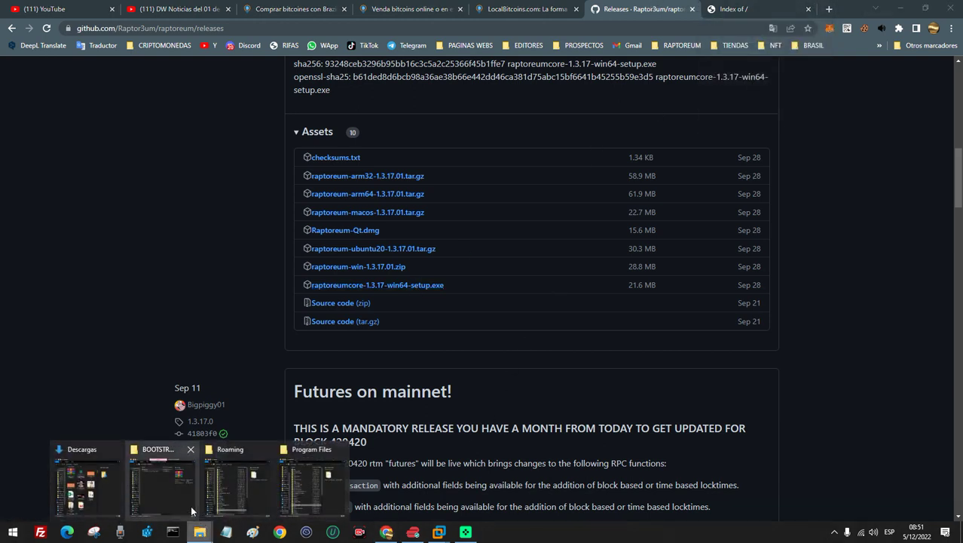
click(139, 480)
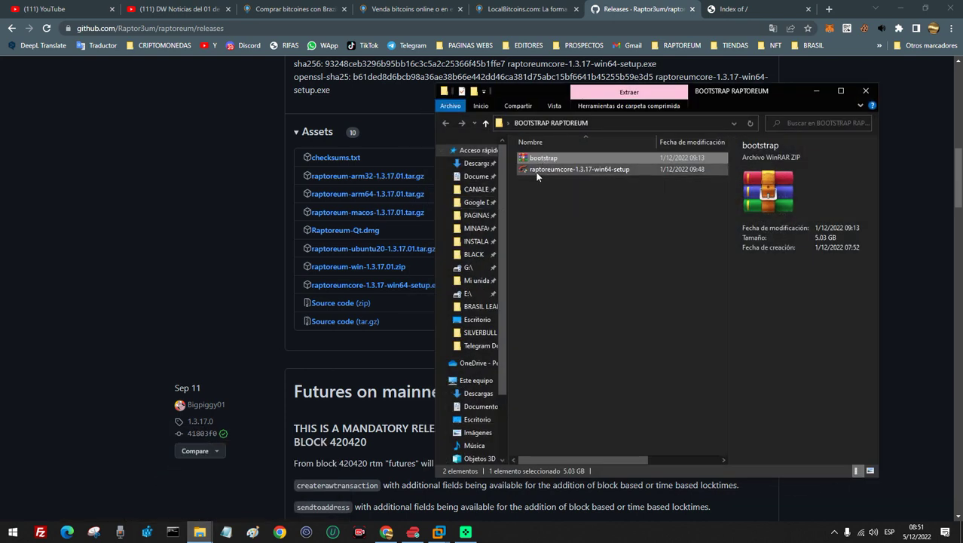
click(537, 173)
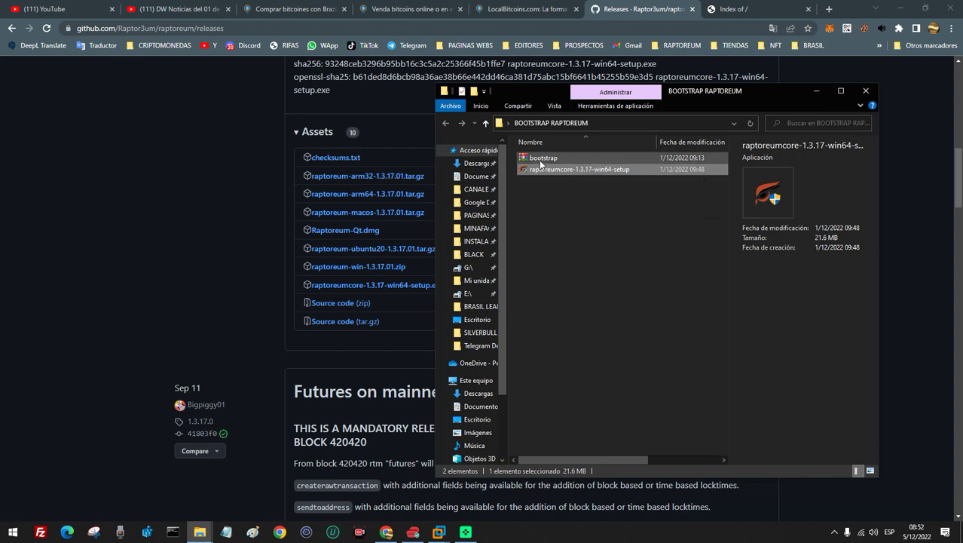
click(817, 90)
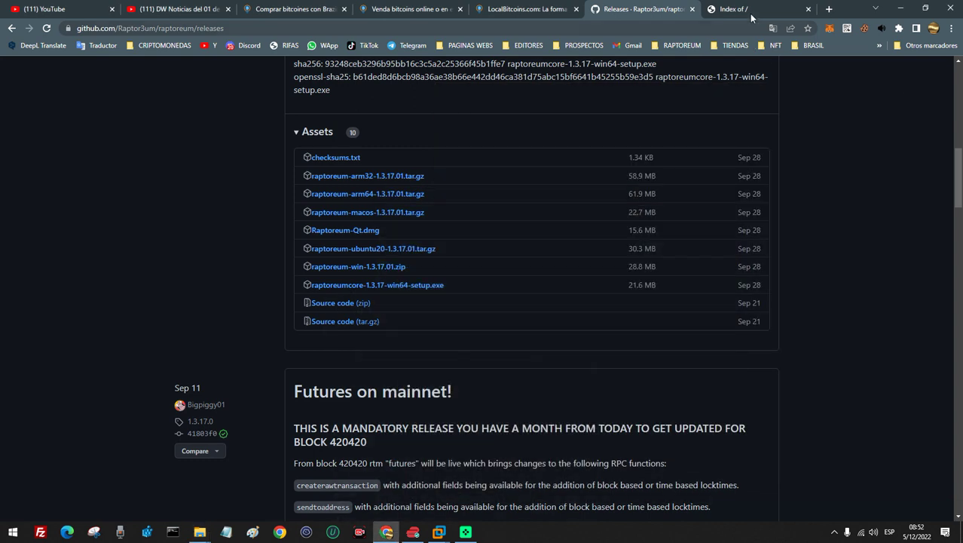
Review the bootstrap.raptoreum.com file index alongside the latest release's notes and assets on GitHub
click(746, 10)
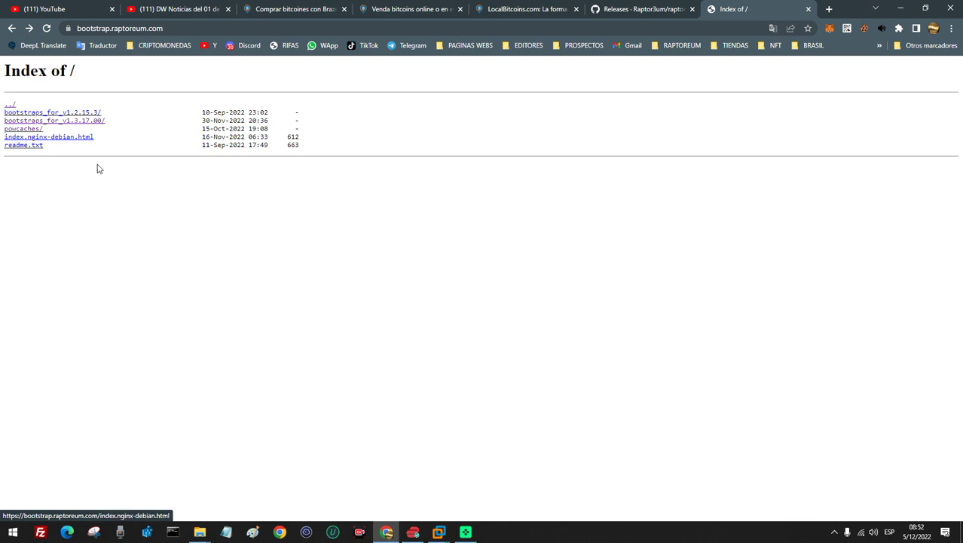
click(626, 9)
scroll(565, 335, up, 10)
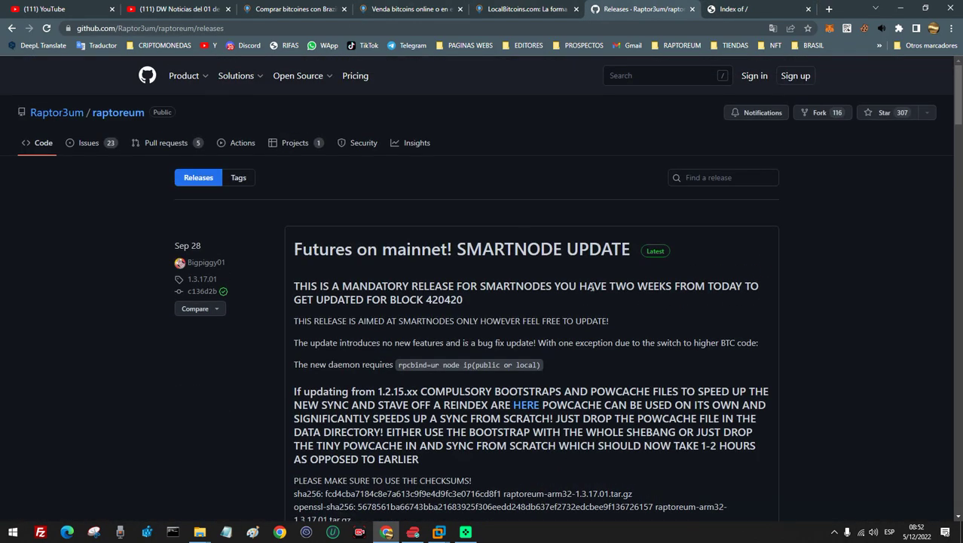
scroll(591, 289, down, 10)
scroll(590, 289, down, 2)
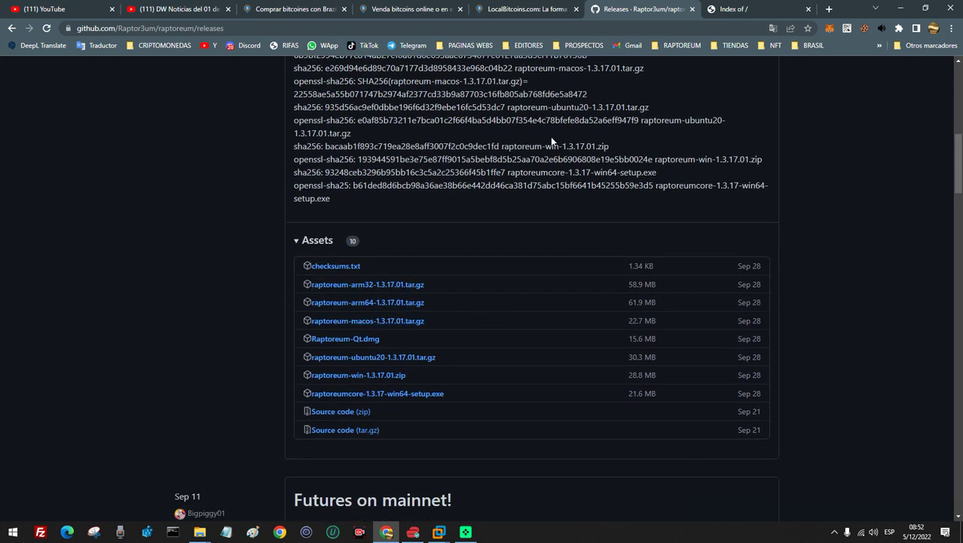
click(757, 6)
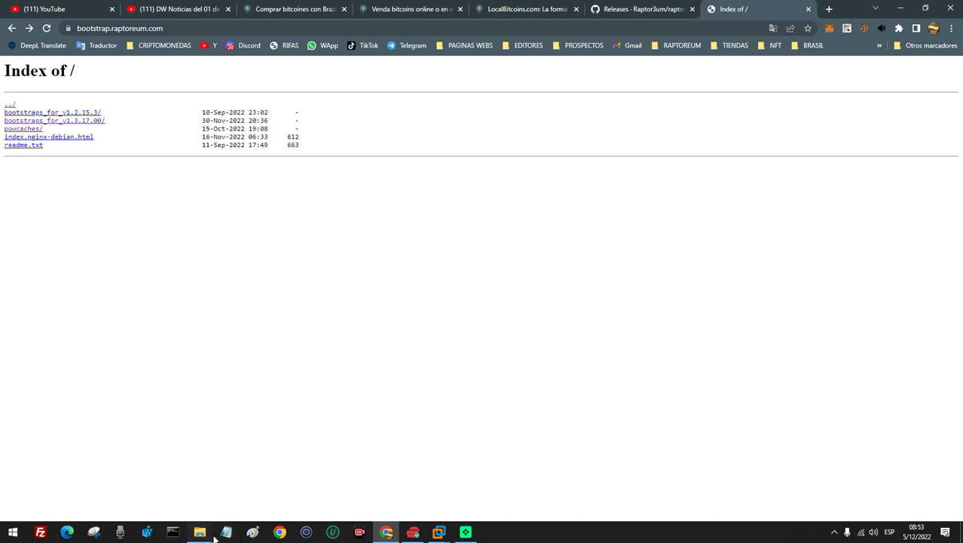
Check the details of the bootstrap archive in the BOOTSTRAP RAPTOREUM folder and minimize the window
mouse_move(214, 534)
click(182, 496)
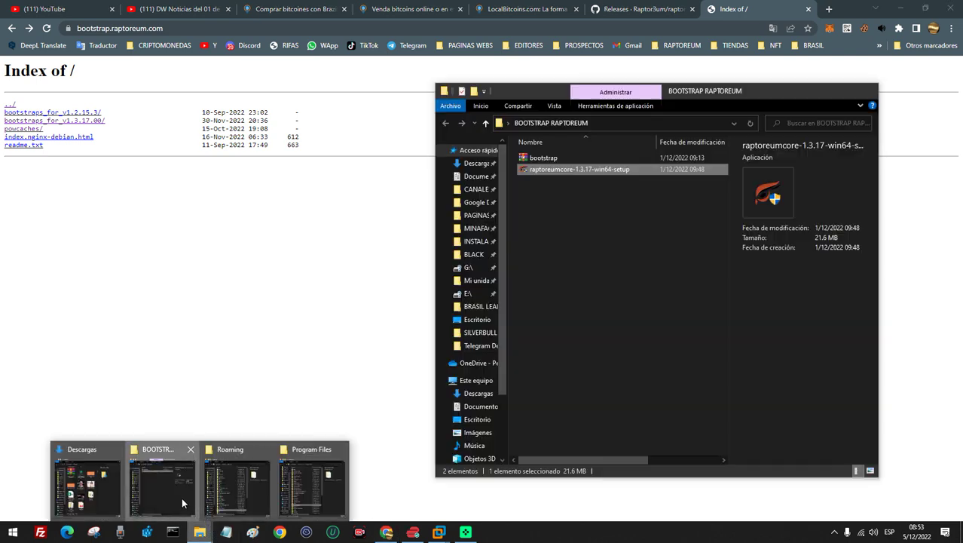
click(580, 157)
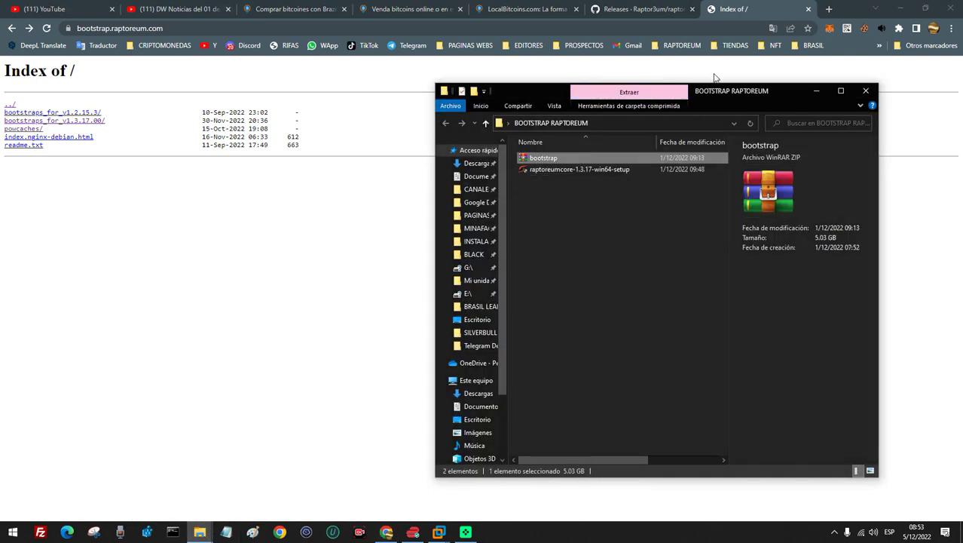
click(816, 91)
Open the powcaches directory of bootstrap.raptoreum.com in a new tab and download powcache.dat
right_click(30, 129)
click(91, 137)
click(772, 10)
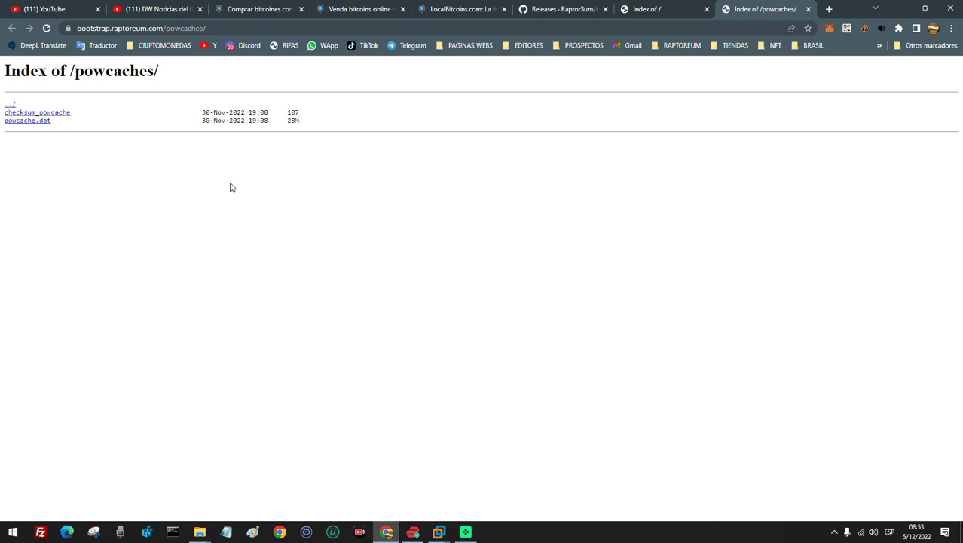
click(38, 123)
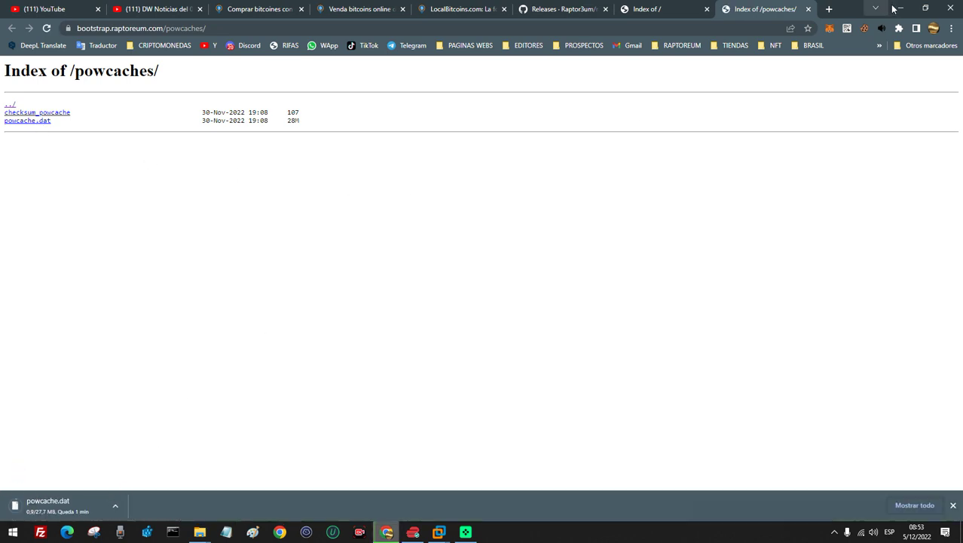
Minimize the browser window and launch Raptoreum Core from the desktop
click(899, 7)
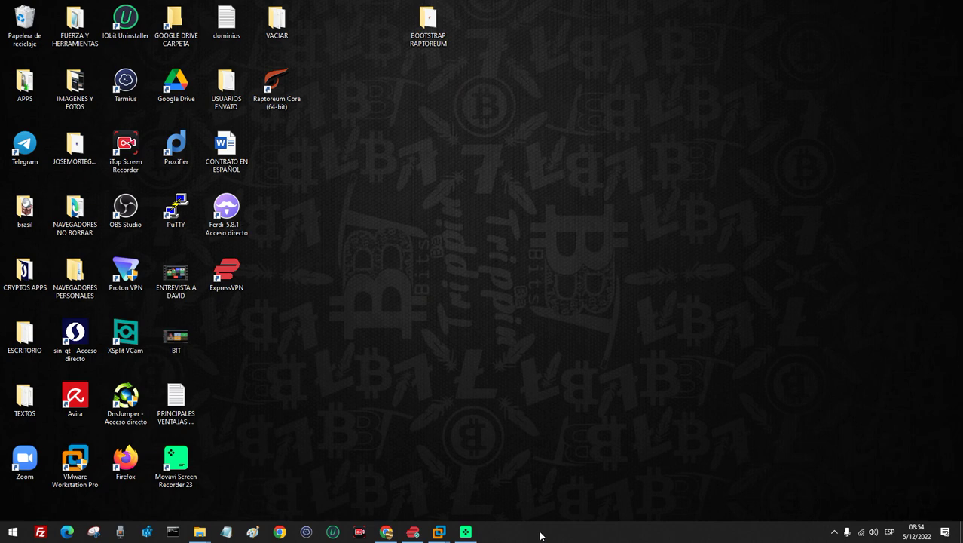
double_click(277, 89)
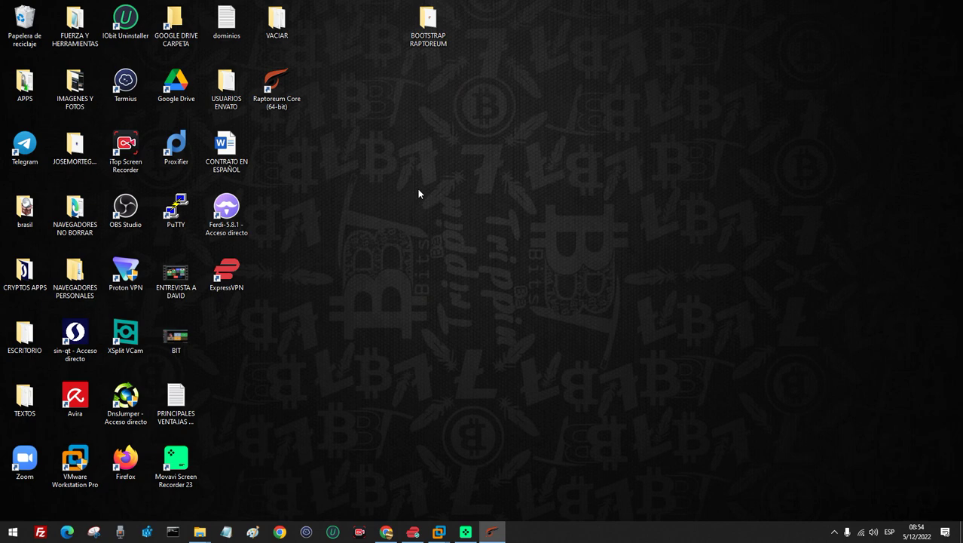
End the Raptoreum Core process in Task Manager while the wallet is loading, and minimize Task Manager
right_click(567, 534)
click(609, 480)
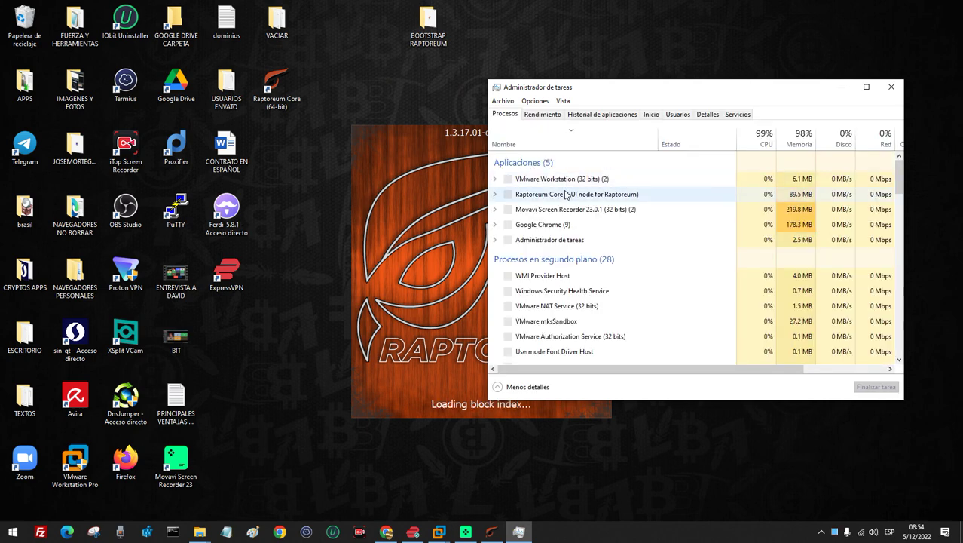
click(566, 195)
right_click(567, 196)
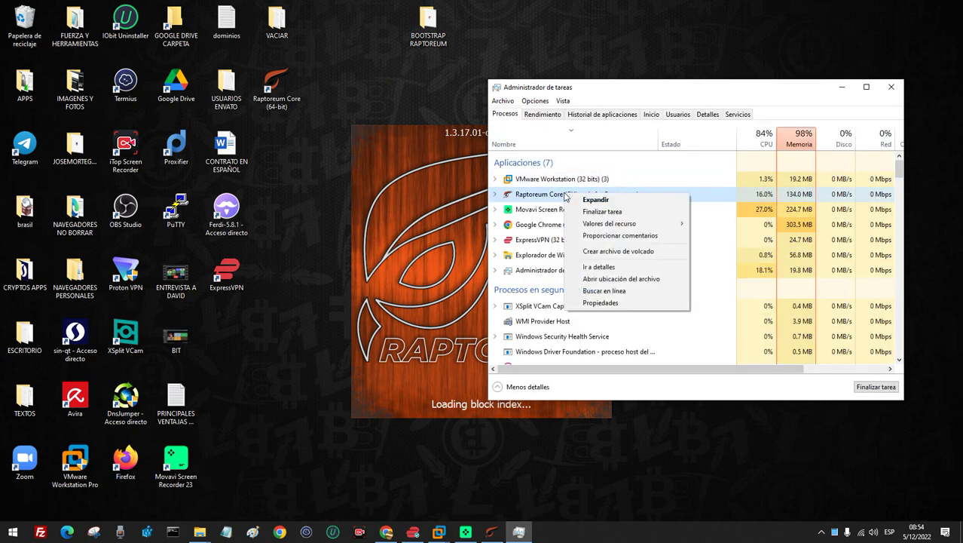
click(608, 217)
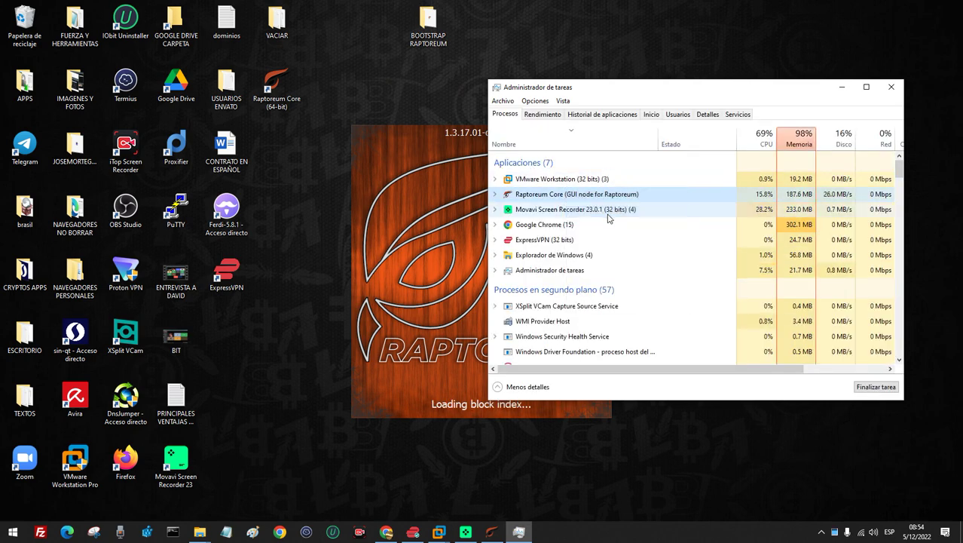
click(841, 87)
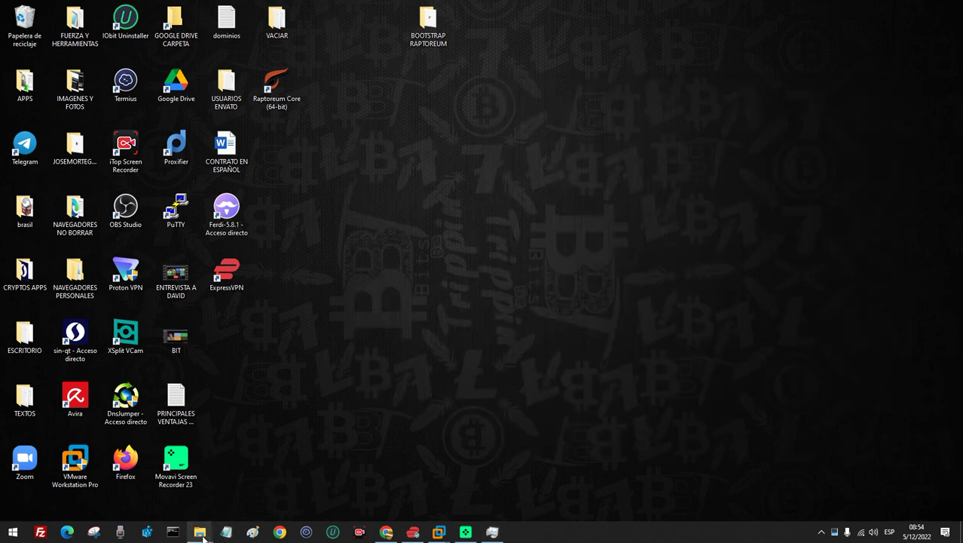
Run %appdata% to reach the Roaming folder, open its RaptoreumCore folder and move the window clear of the desktop folder
mouse_move(202, 535)
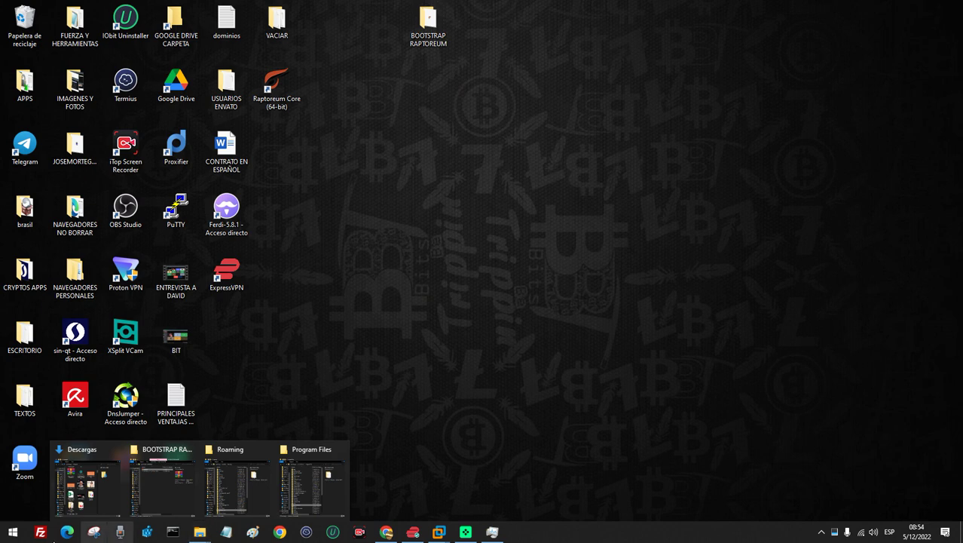
right_click(14, 536)
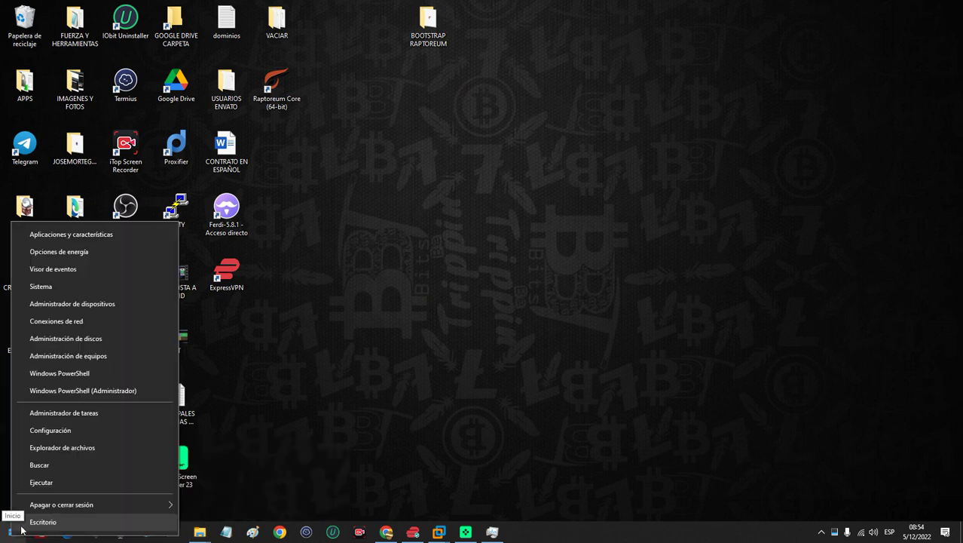
click(48, 482)
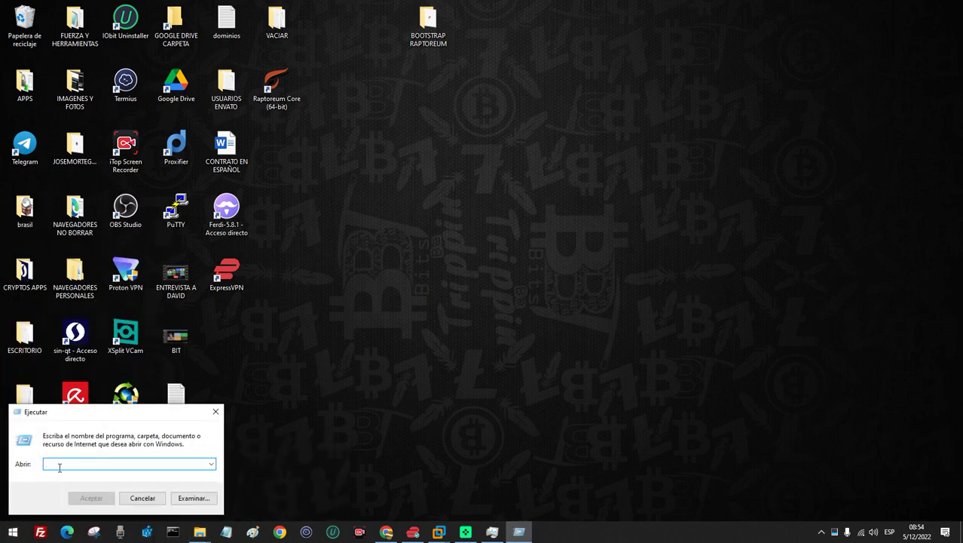
text(%ap)
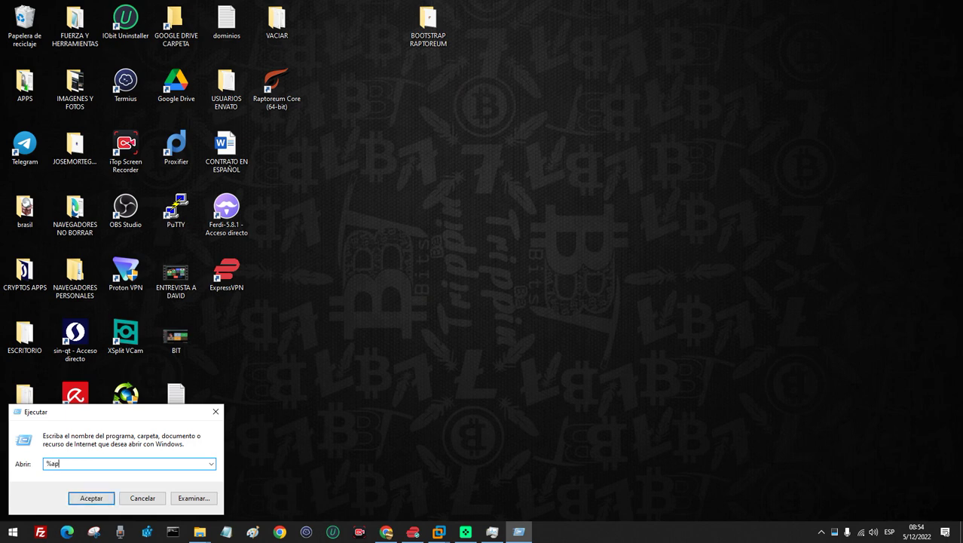
text(pdata%)
click(90, 500)
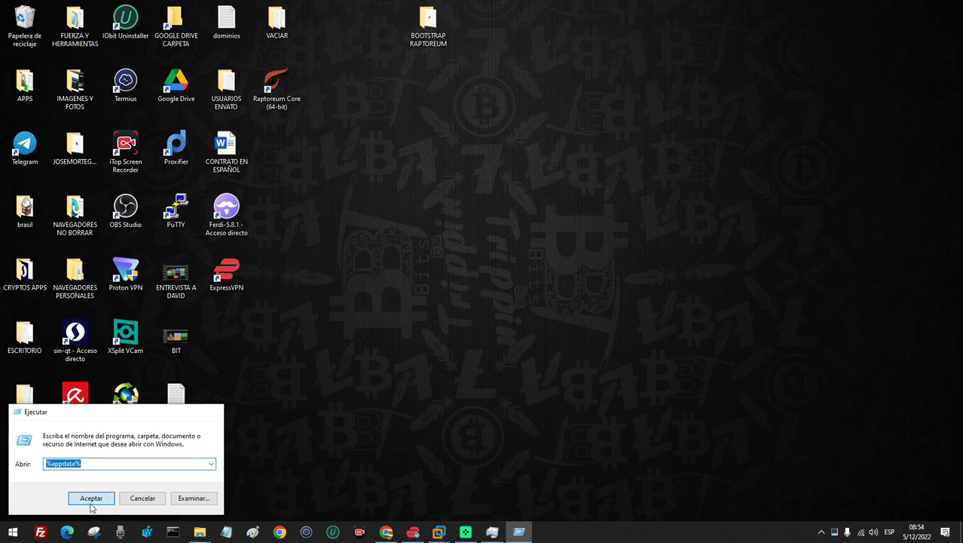
scroll(627, 304, down, 3)
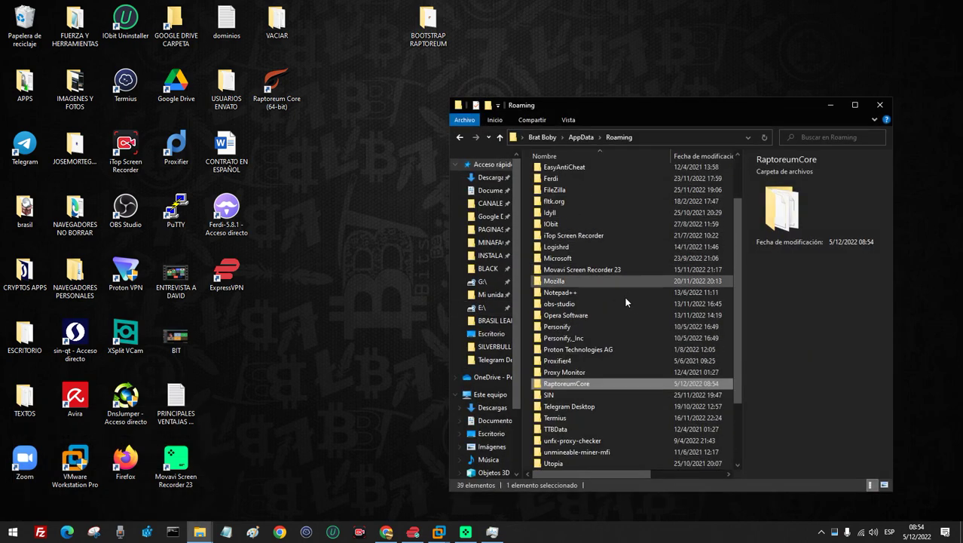
double_click(578, 382)
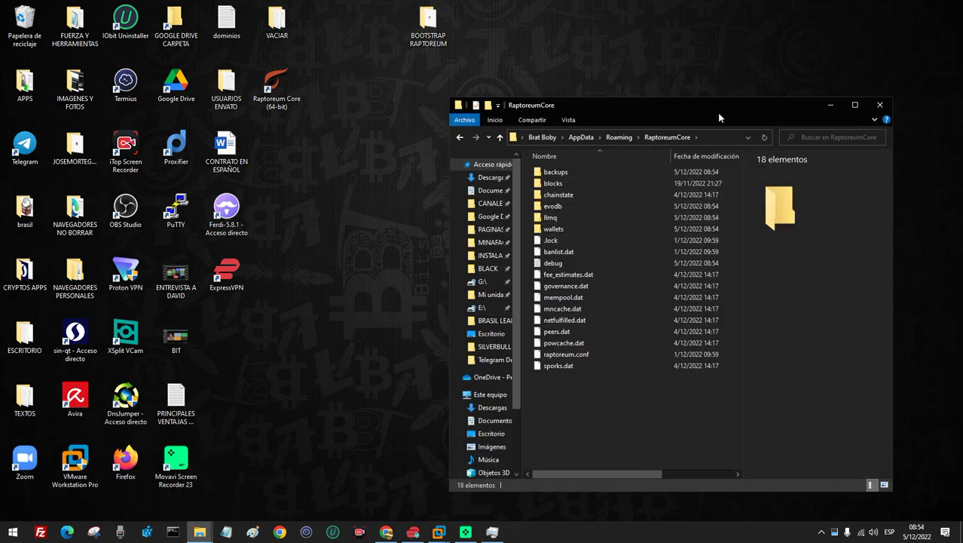
drag(718, 115, 767, 68)
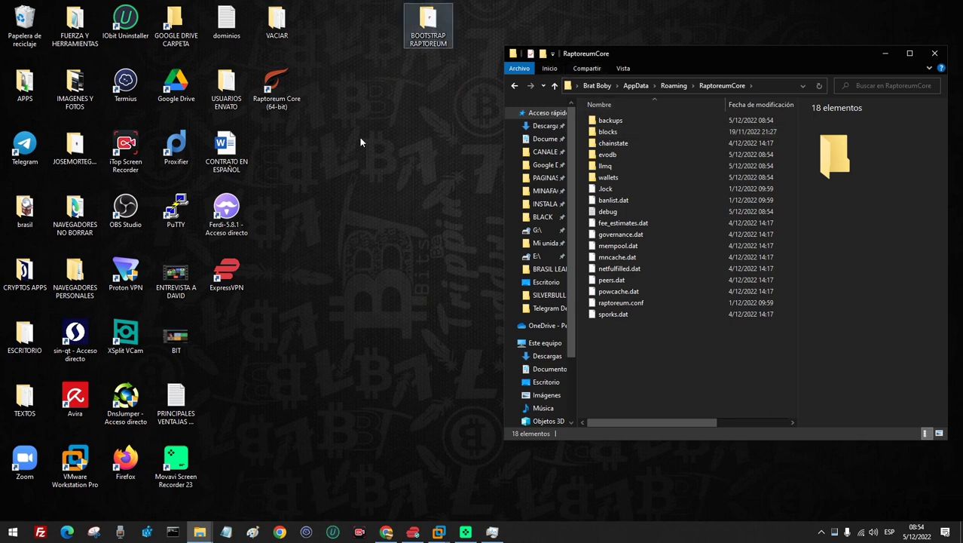
Extract the bootstrap archive directly into the BOOTSTRAP RAPTOREUM folder and minimize the folder and extraction windows
click(420, 37)
double_click(420, 37)
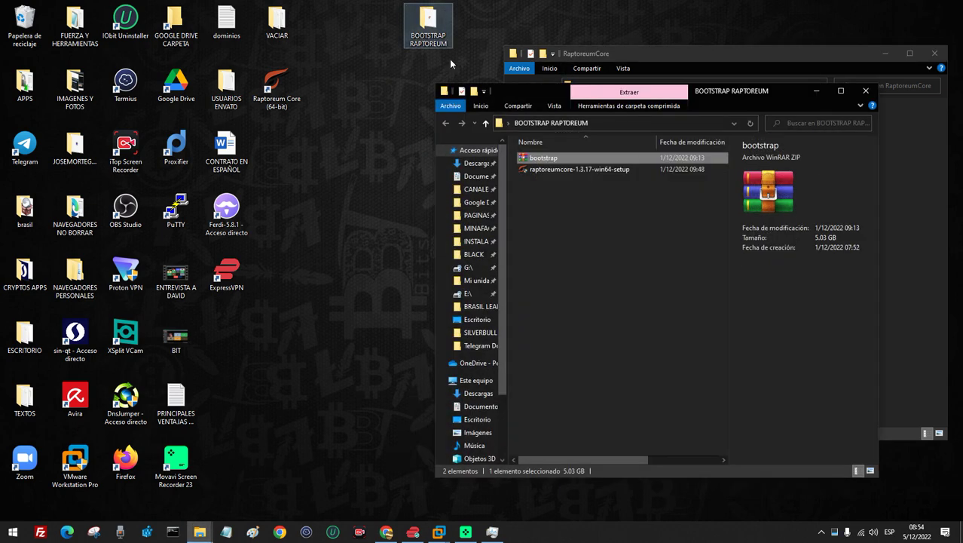
right_click(559, 157)
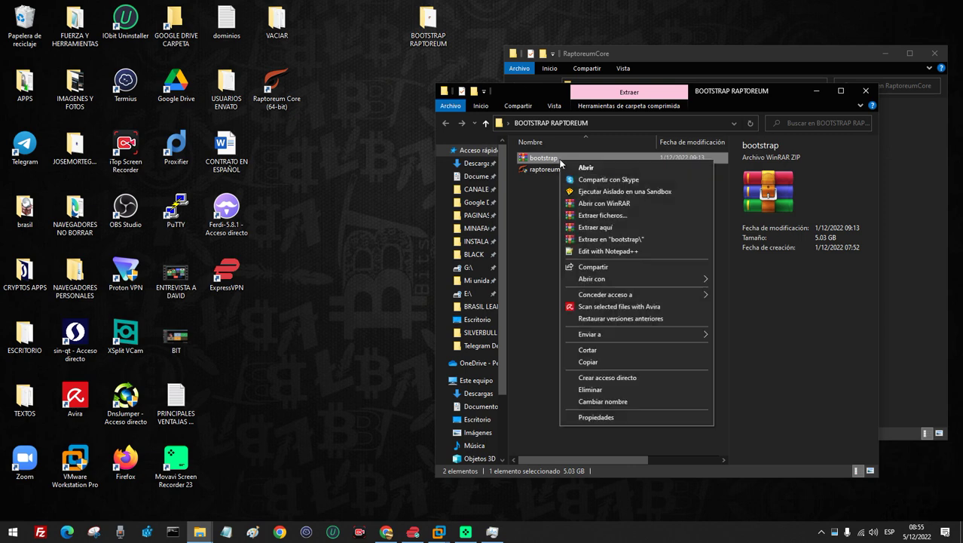
click(593, 225)
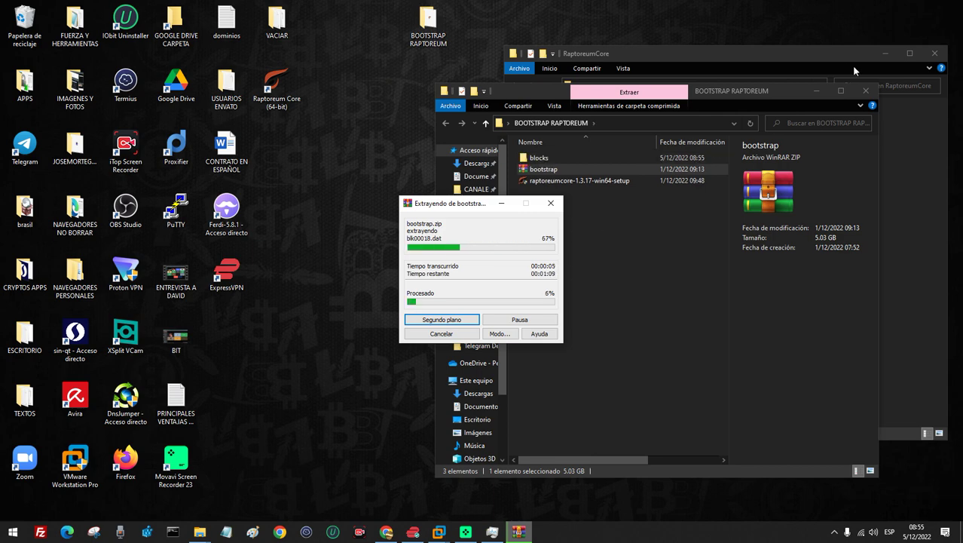
click(819, 91)
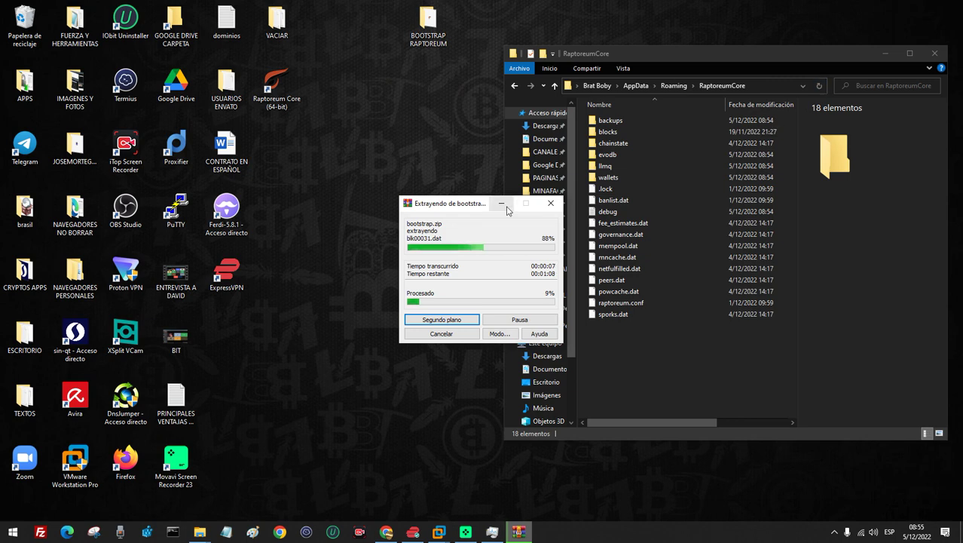
click(501, 205)
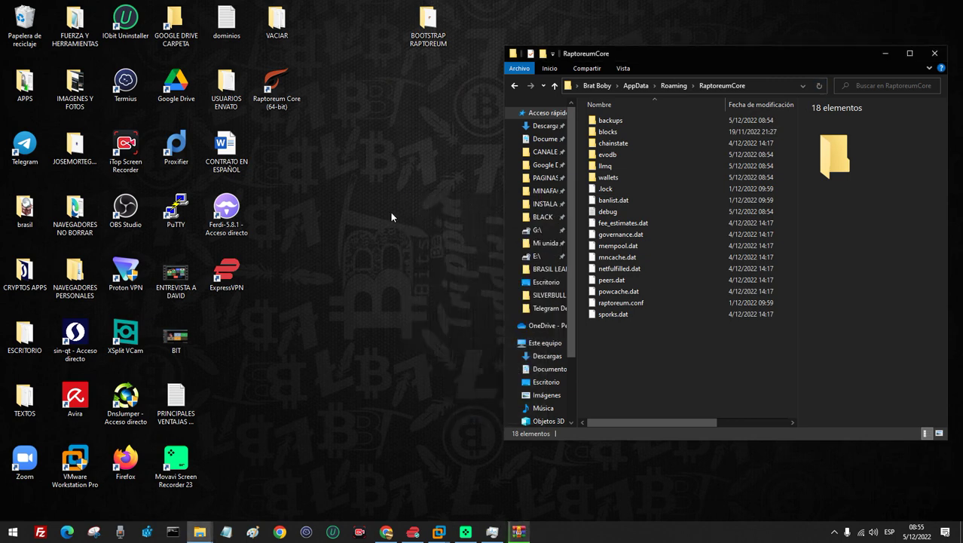
Open the Downloads folder, move powcache.dat from it to the desktop and minimize the folder window
click(202, 531)
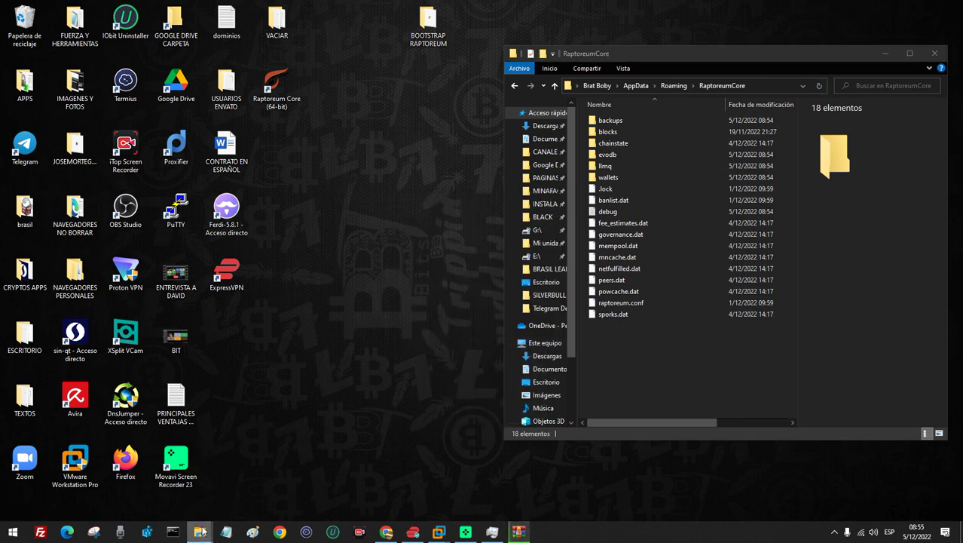
right_click(202, 532)
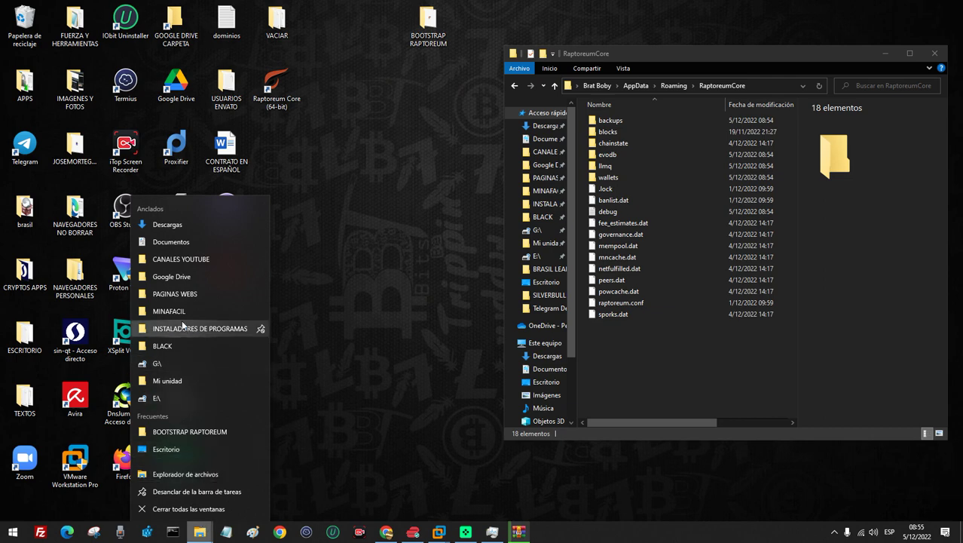
click(278, 215)
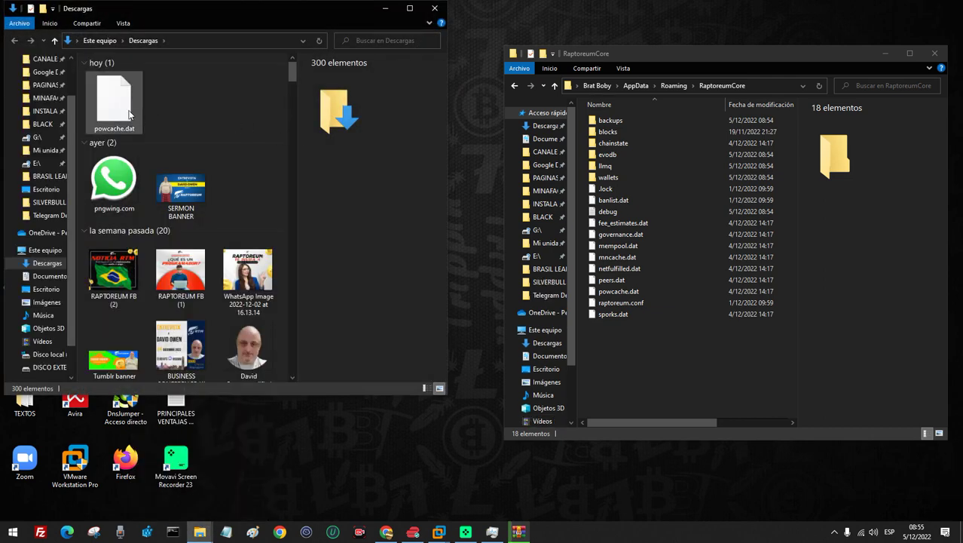
drag(129, 114, 469, 92)
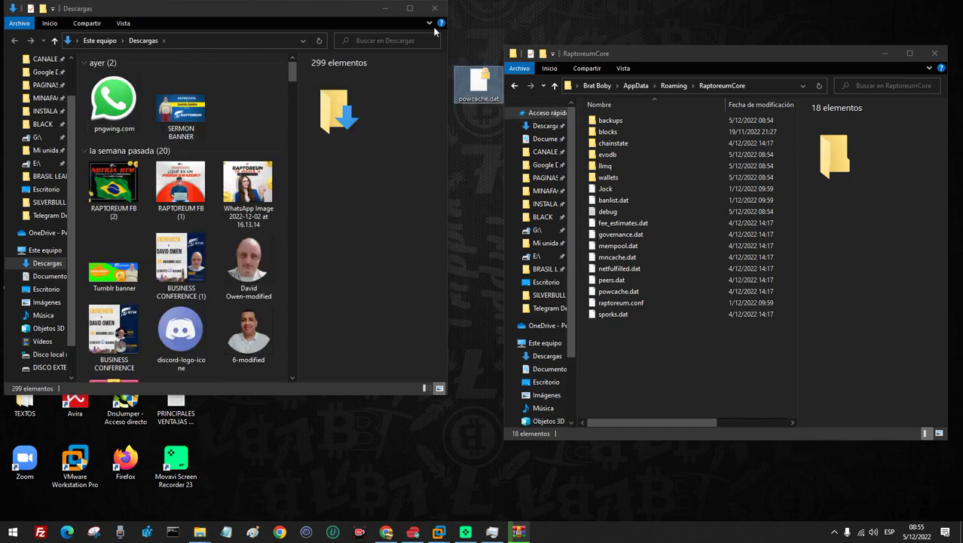
click(386, 8)
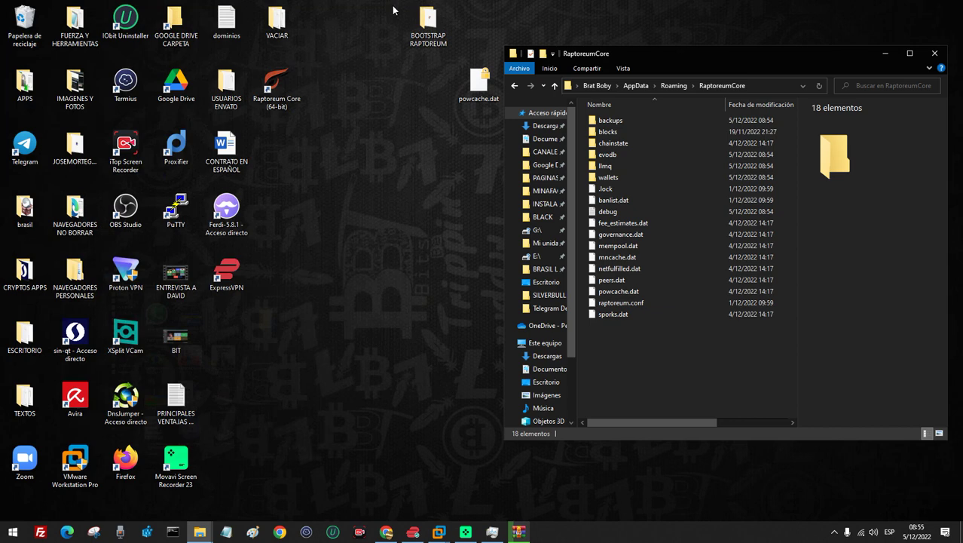
Change the file ownership of powcache.dat to remove its lock and place the file beside the BOOTSTRAP RAPTOREUM folder on the desktop
click(477, 92)
right_click(477, 92)
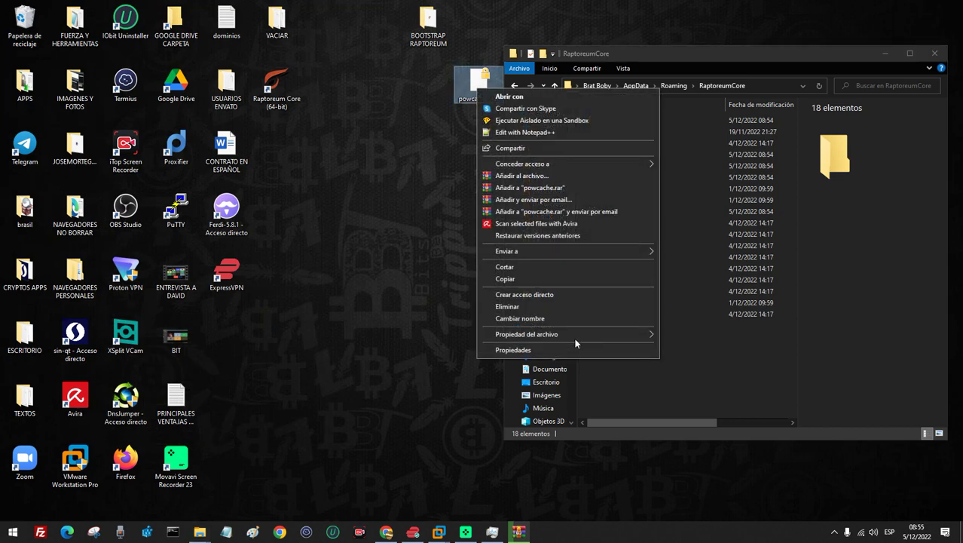
mouse_move(576, 337)
click(687, 336)
drag(463, 90, 369, 44)
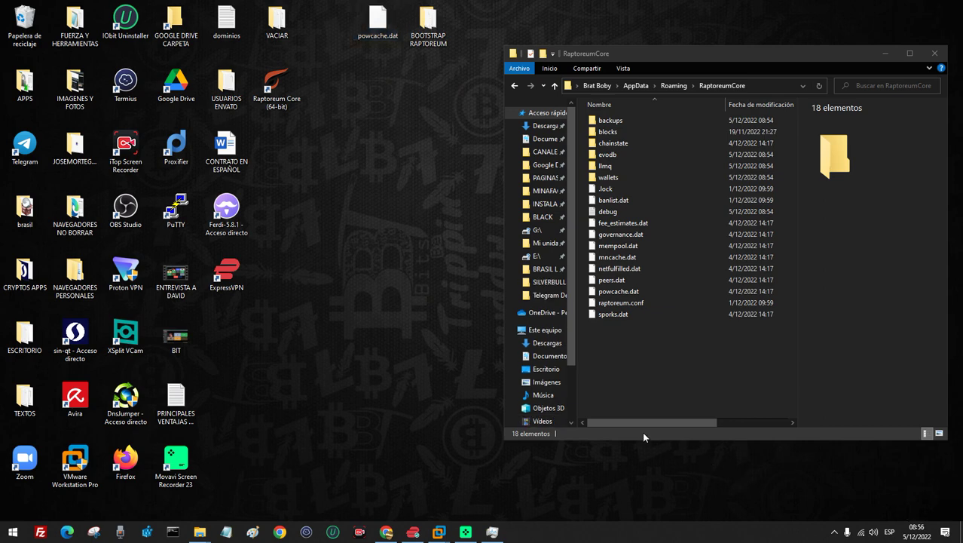
Replace the extracted powcache.dat in the BOOTSTRAP RAPTOREUM folder with the newer copy from the desktop
double_click(426, 28)
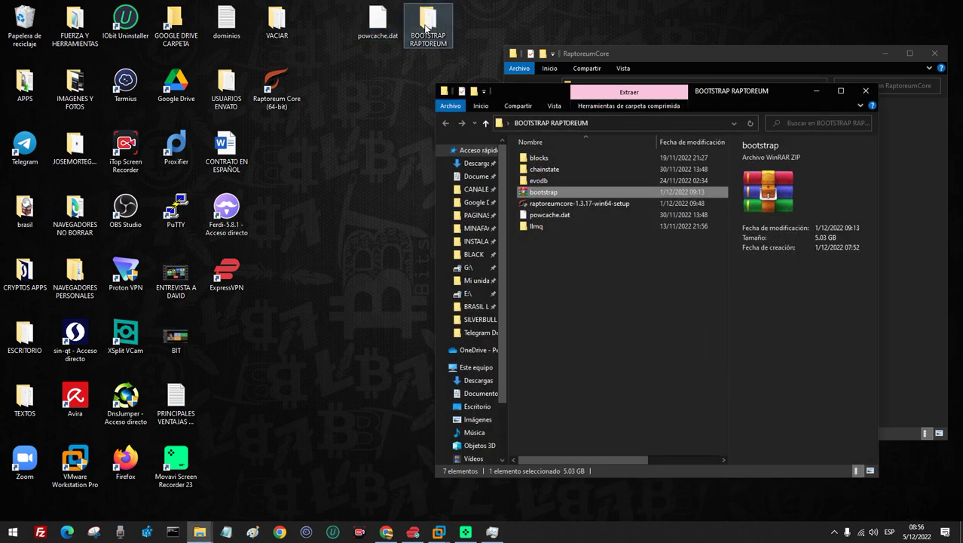
click(544, 216)
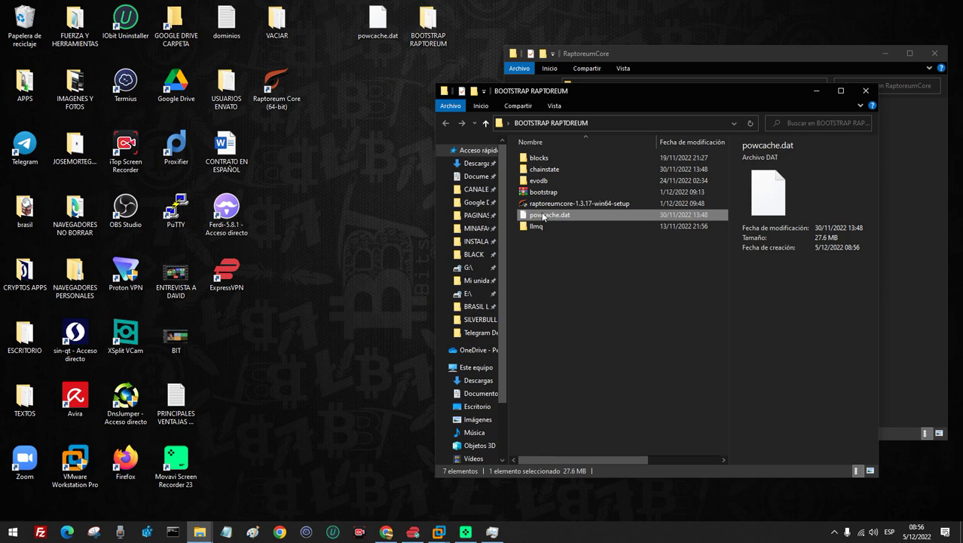
key(Delete)
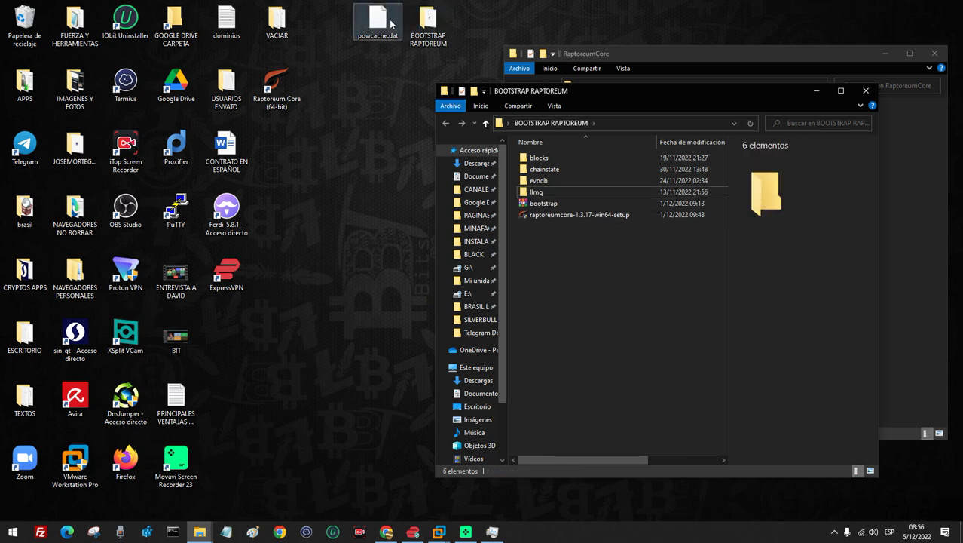
drag(386, 31, 561, 260)
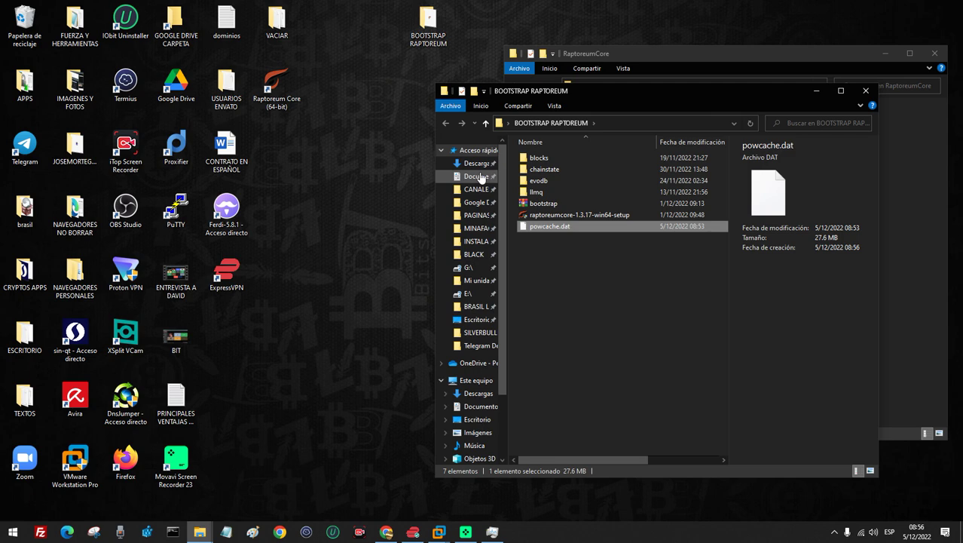
Delete the bootstrap archive from the BOOTSTRAP RAPTOREUM folder
click(540, 205)
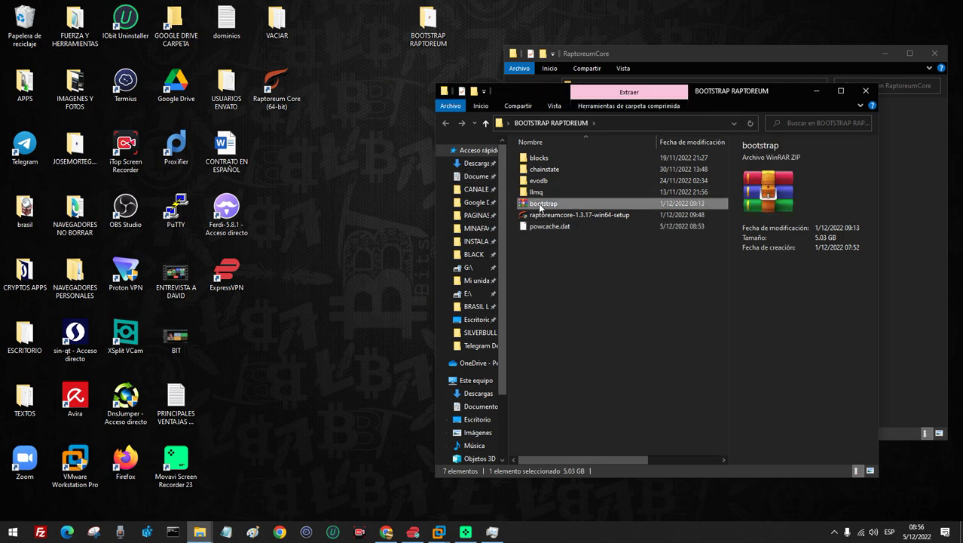
right_click(540, 205)
click(613, 431)
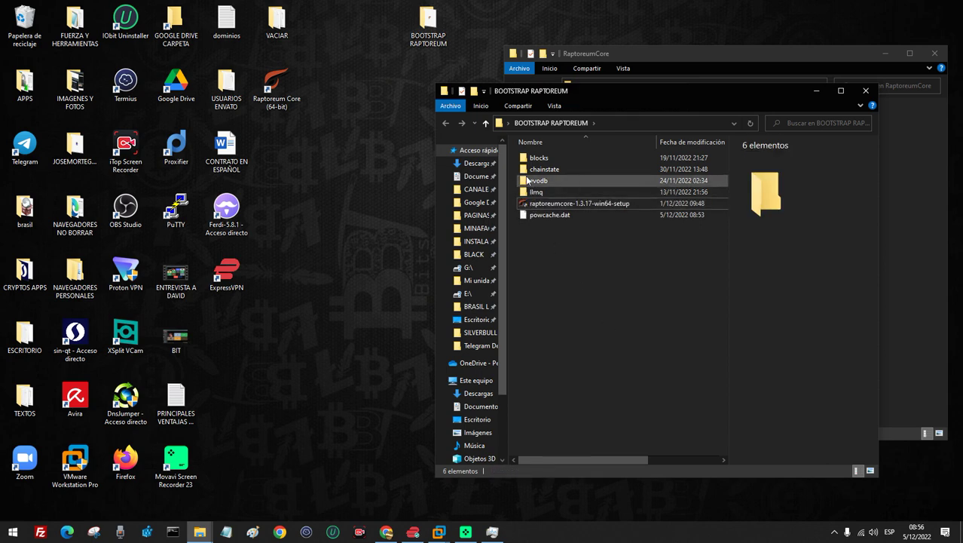
Select the blocks, chainstate, evodb and llmq folders together with powcache.dat, and minimize the BOOTSTRAP RAPTOREUM window
drag(518, 154, 557, 190)
click(546, 235)
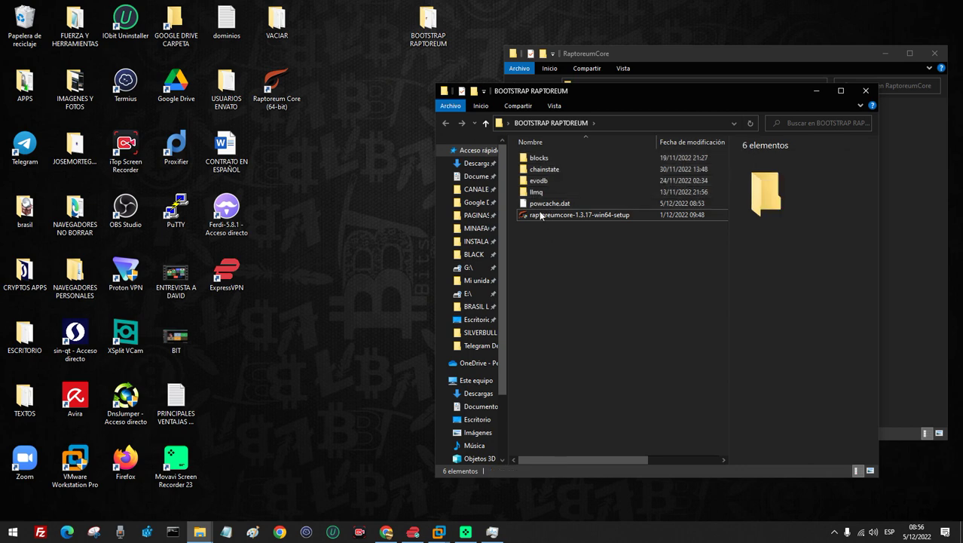
drag(517, 152, 555, 207)
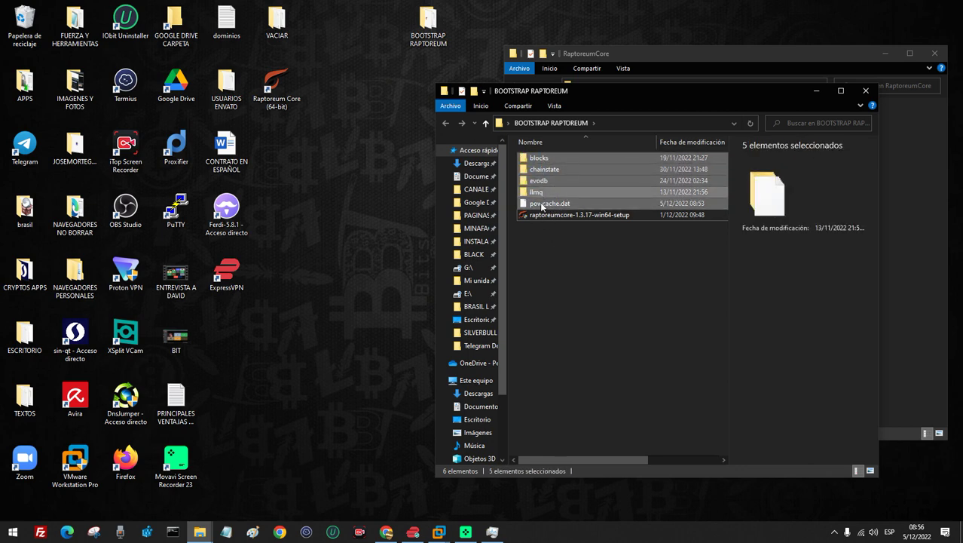
click(817, 90)
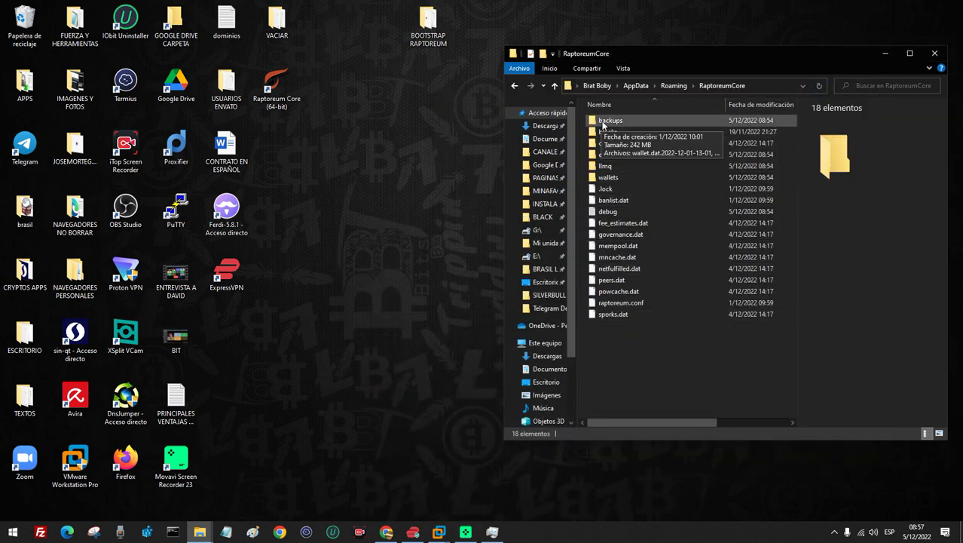
Examine the backups, blocks, chainstate, evodb and llmq folders in the RaptoreumCore data folder
click(596, 123)
click(607, 135)
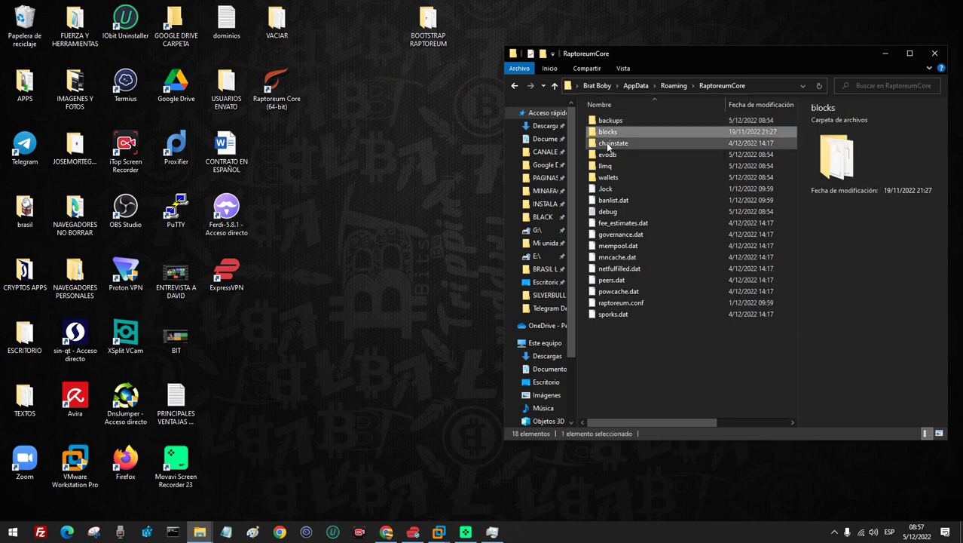
click(609, 143)
click(611, 168)
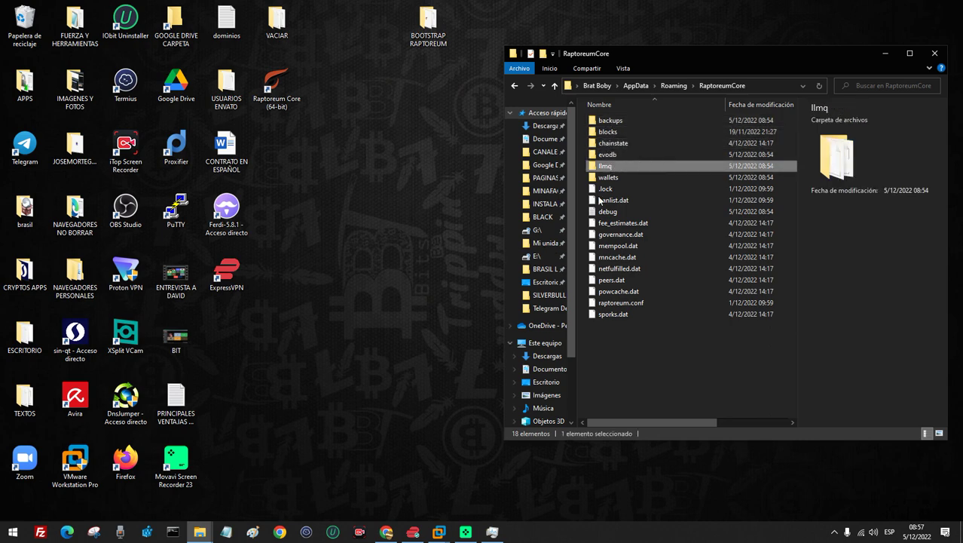
click(606, 123)
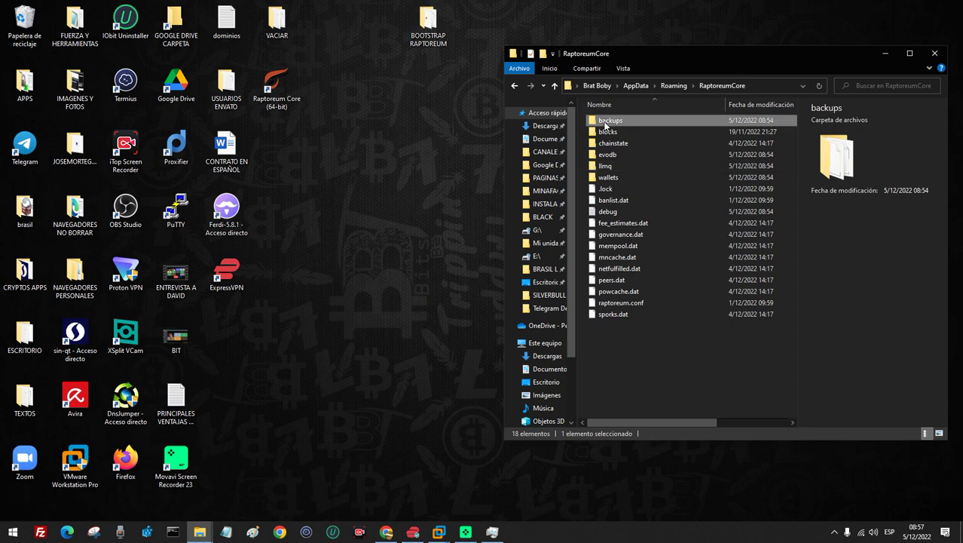
right_click(605, 124)
click(605, 123)
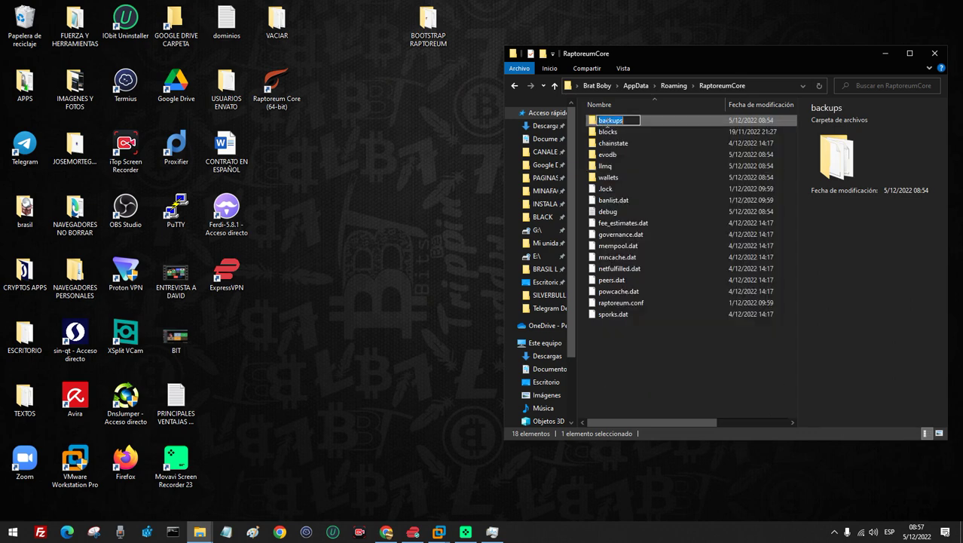
click(648, 123)
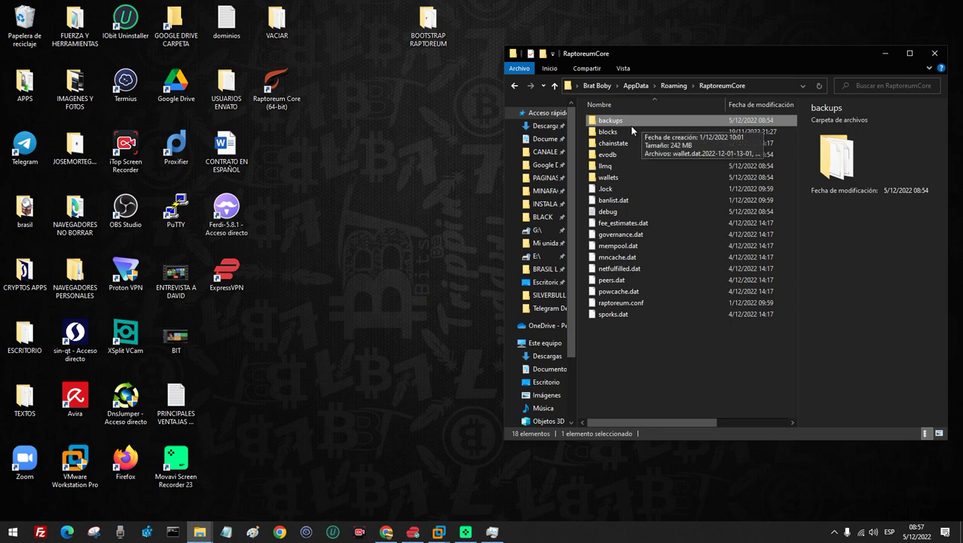
click(624, 132)
click(607, 144)
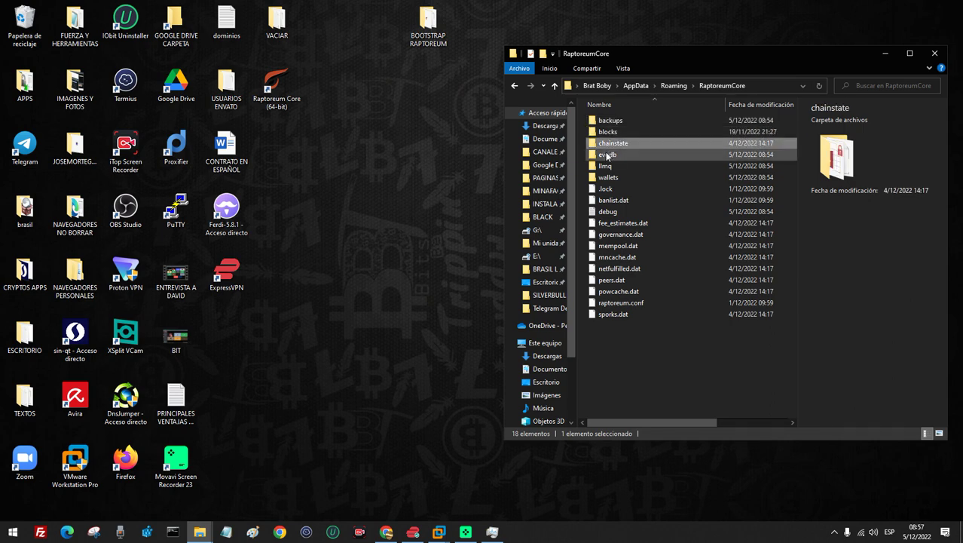
click(608, 154)
click(607, 166)
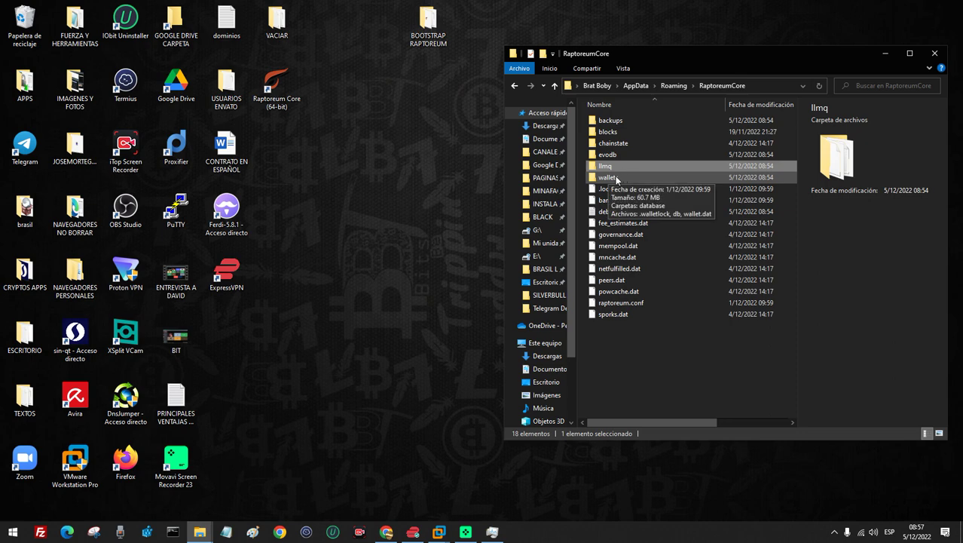
Open the wallets folder to inspect wallet.dat, and return to the RaptoreumCore folder
click(615, 177)
double_click(614, 176)
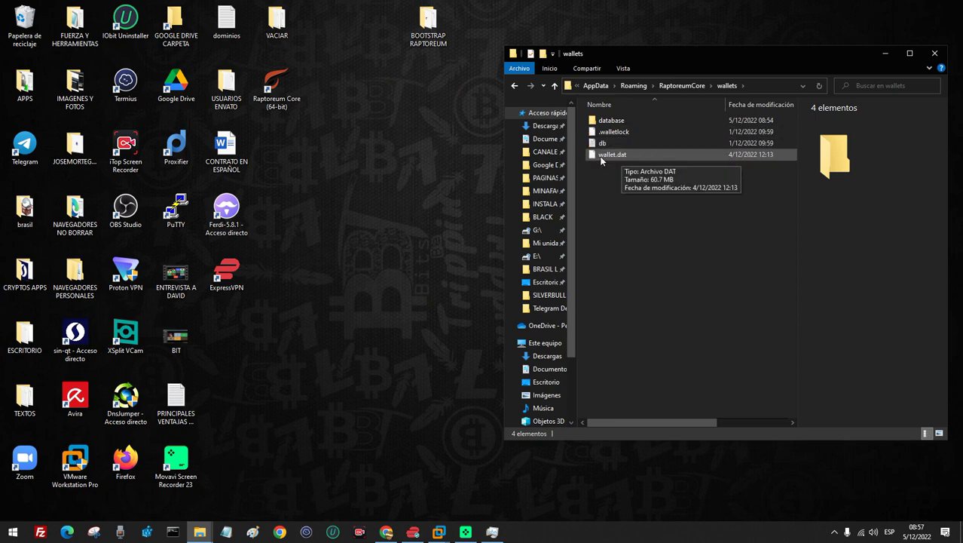
click(608, 157)
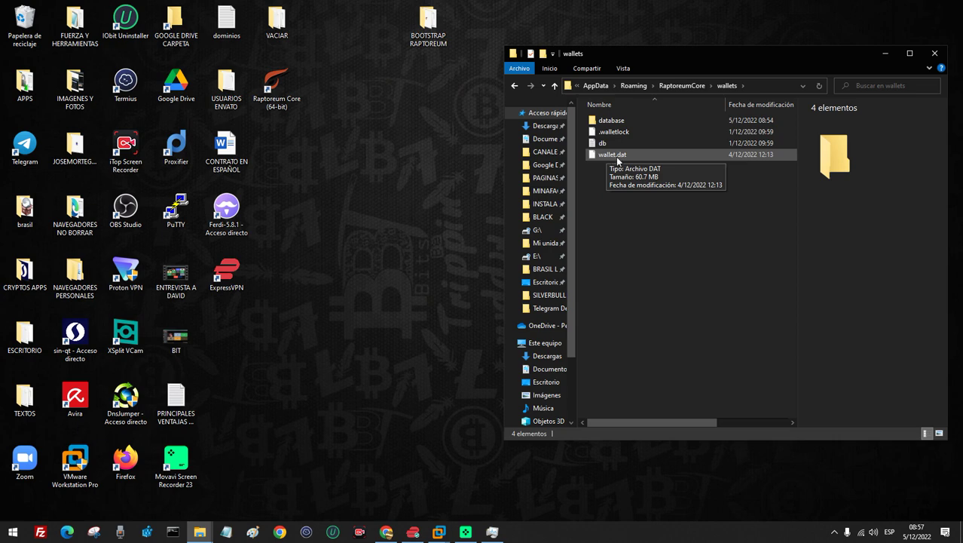
click(515, 86)
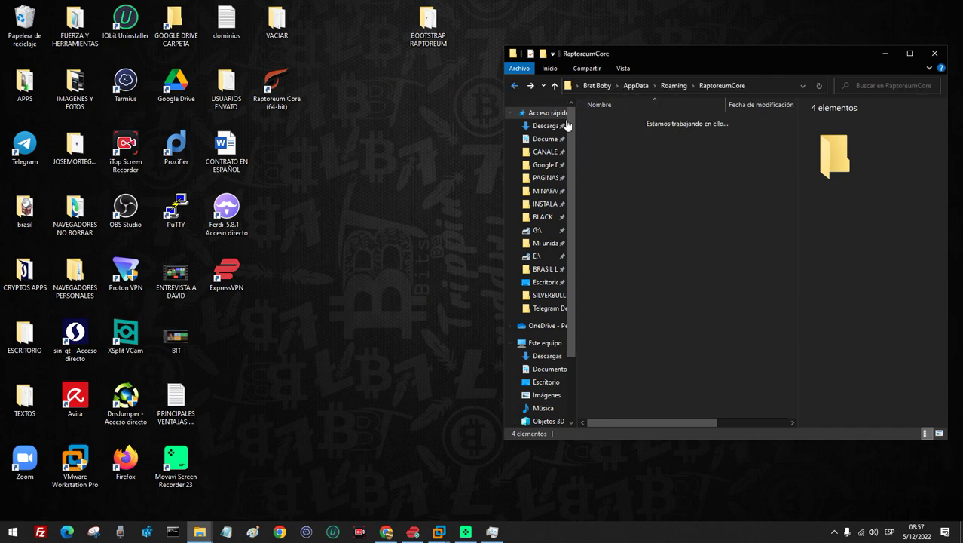
drag(580, 119, 637, 158)
click(673, 343)
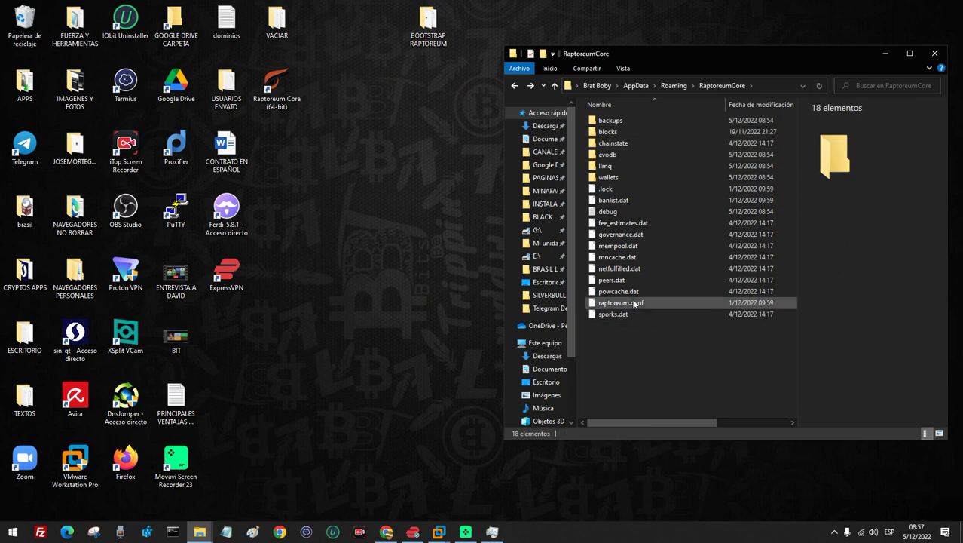
Check powcache.dat in RaptoreumCore and the prepared files in the BOOTSTRAP RAPTOREUM folder, and minimize the bootstrap window
click(618, 294)
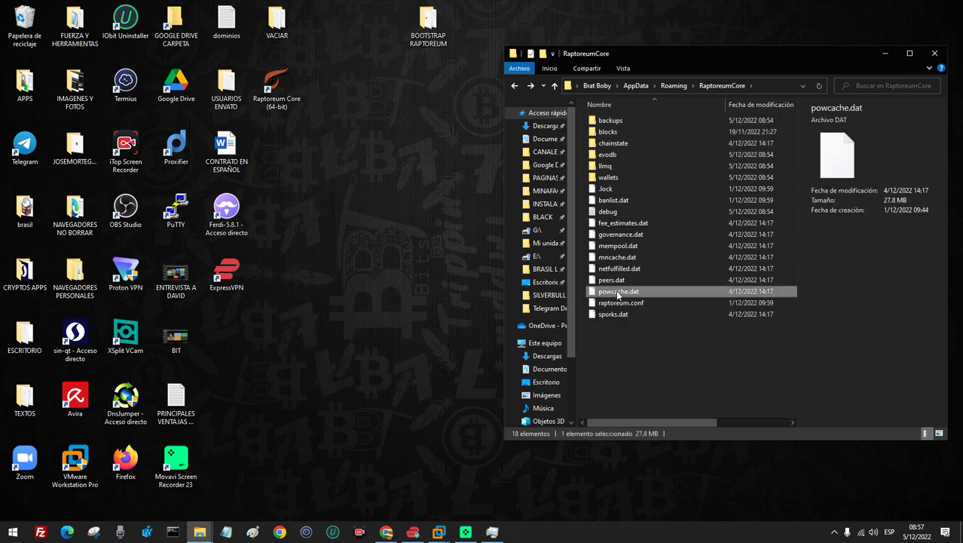
double_click(427, 23)
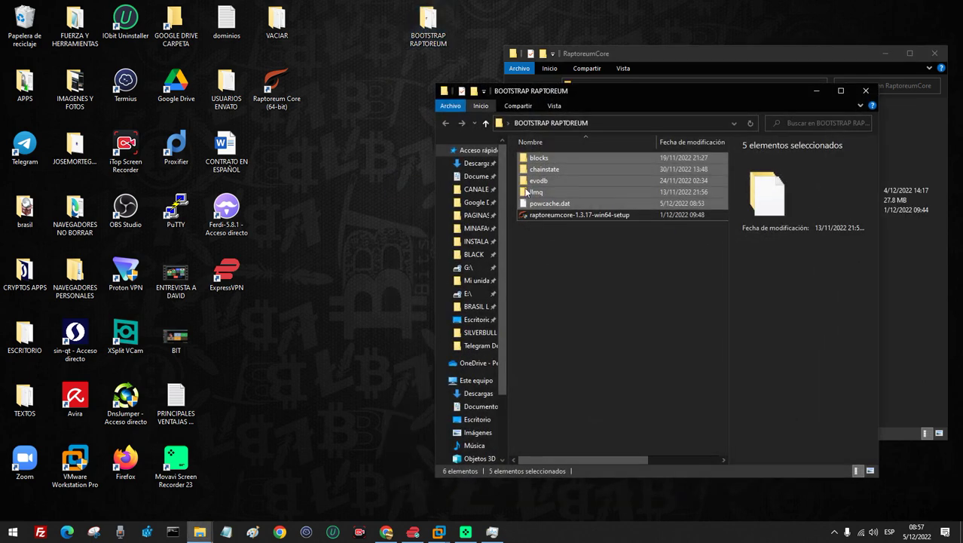
click(816, 91)
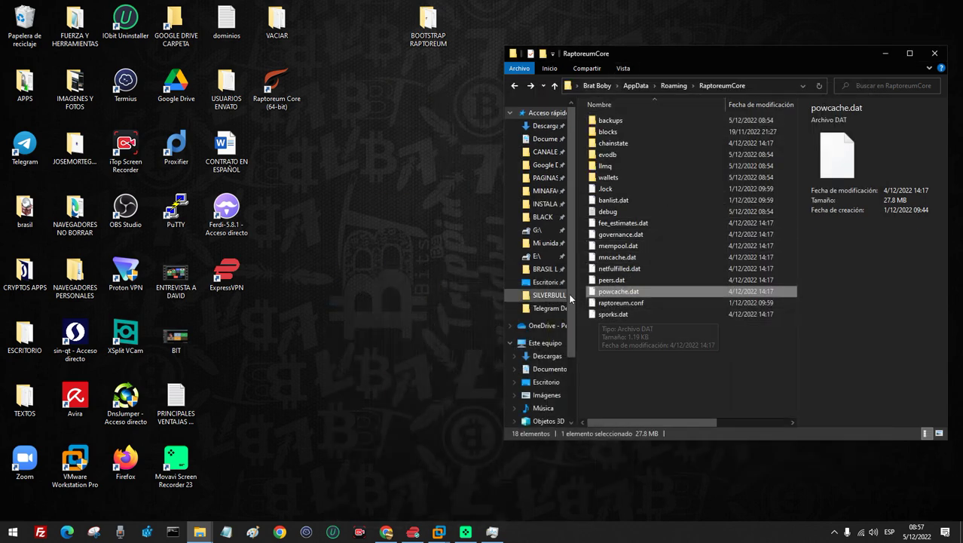
Close the RaptoreumCore folder window and launch Raptoreum Core (64-bit) as administrator, approving the elevation request
click(935, 53)
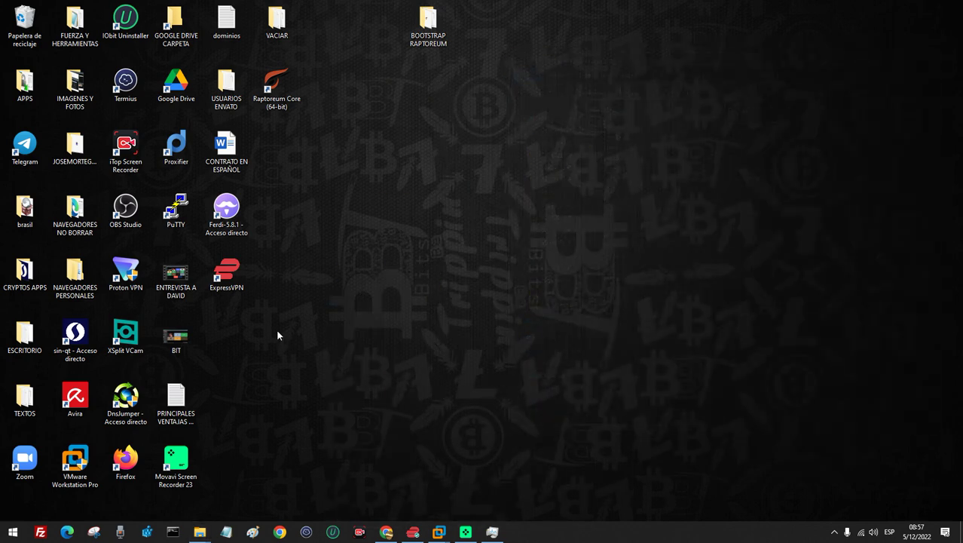
right_click(288, 92)
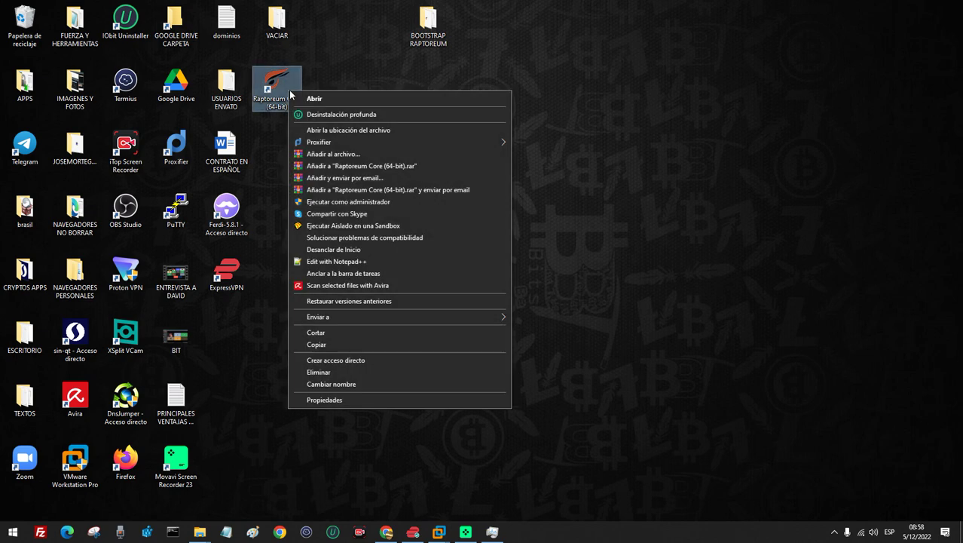
click(354, 203)
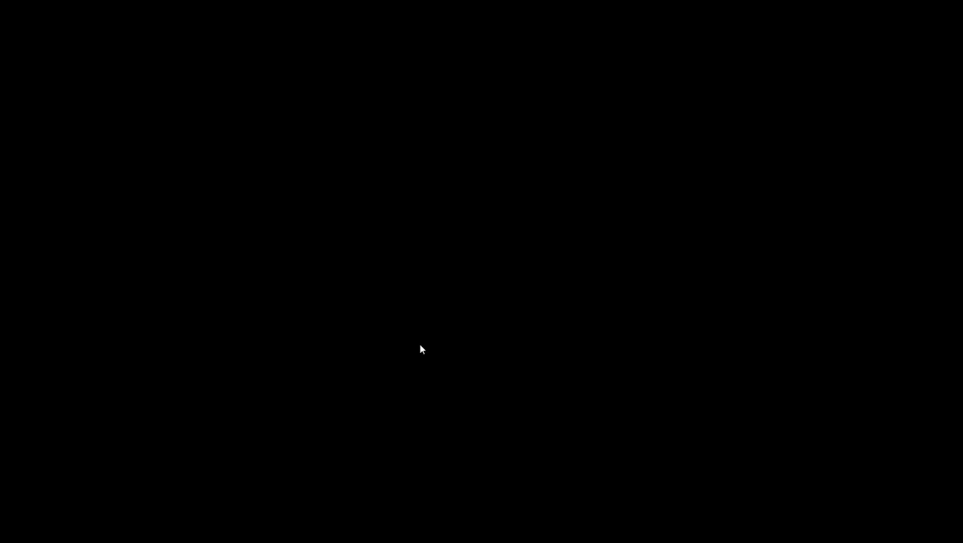
click(508, 299)
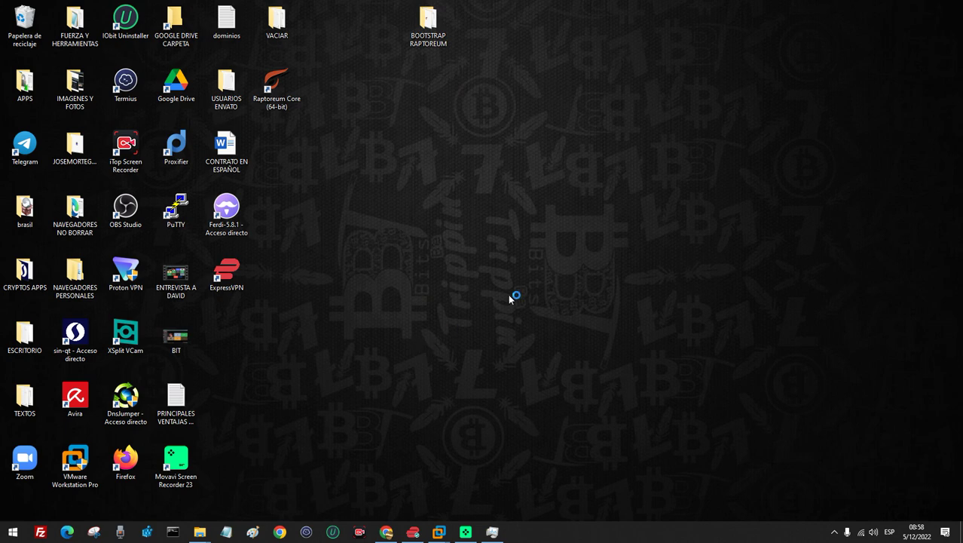